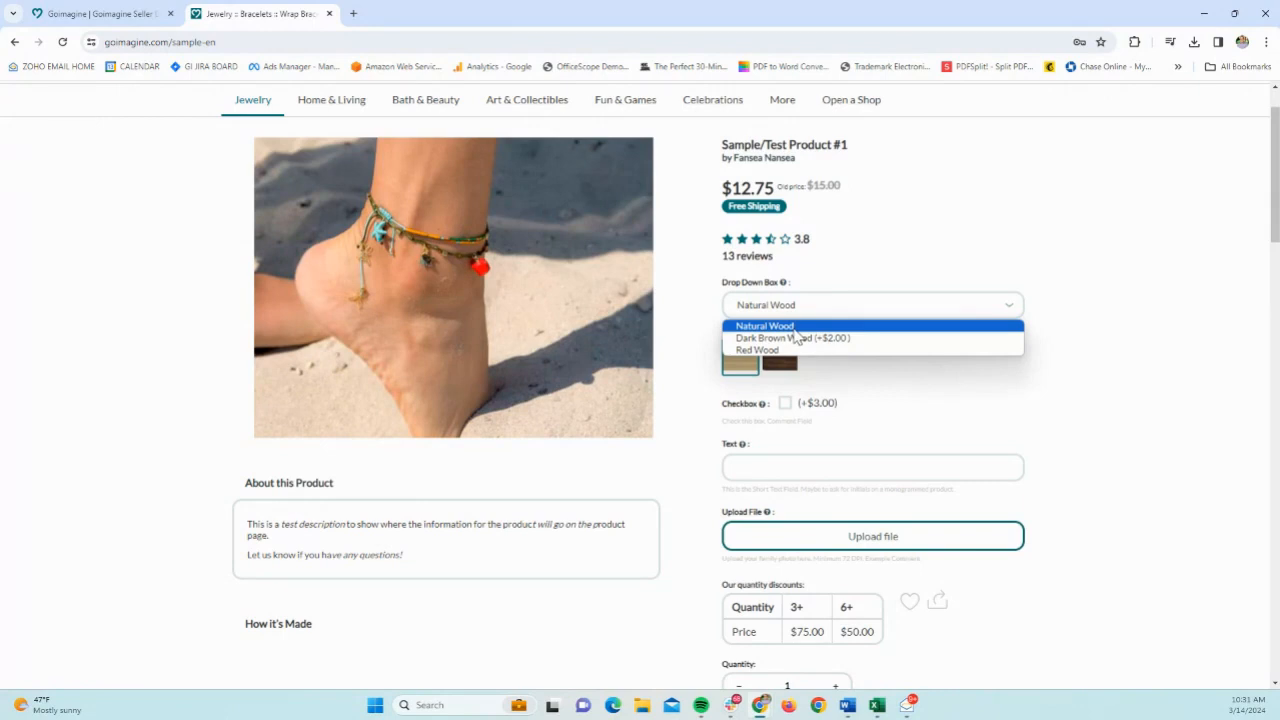
# Step: Switch the sample product's wood choice to Dark Brown Wood and back to Natural Wood, and review the available wood choices
pyautogui.click(864, 398)
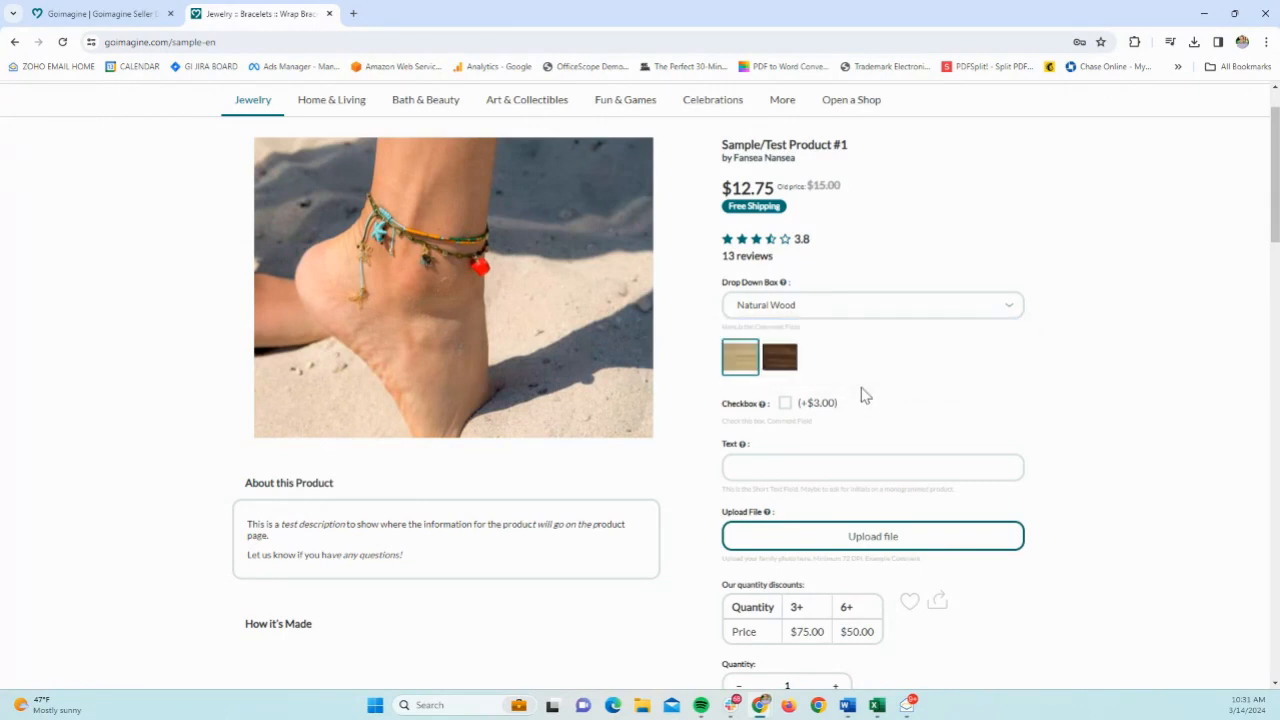
pyautogui.click(789, 372)
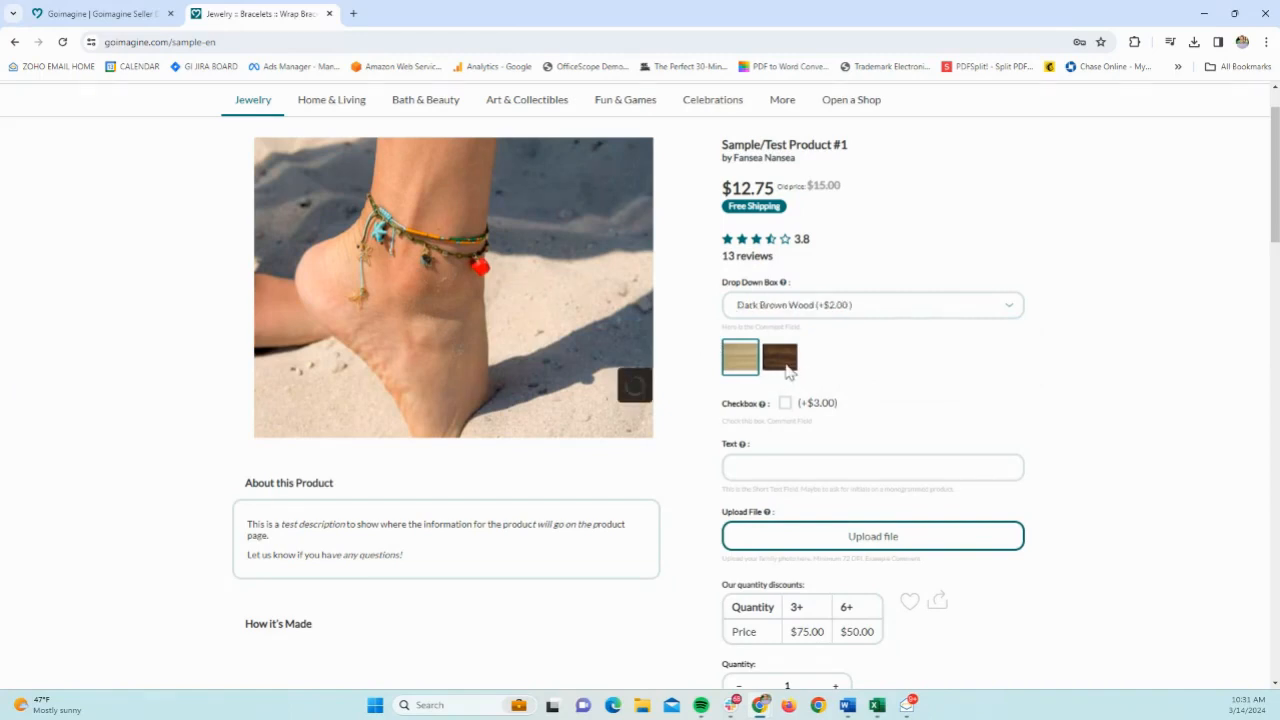
pyautogui.click(748, 362)
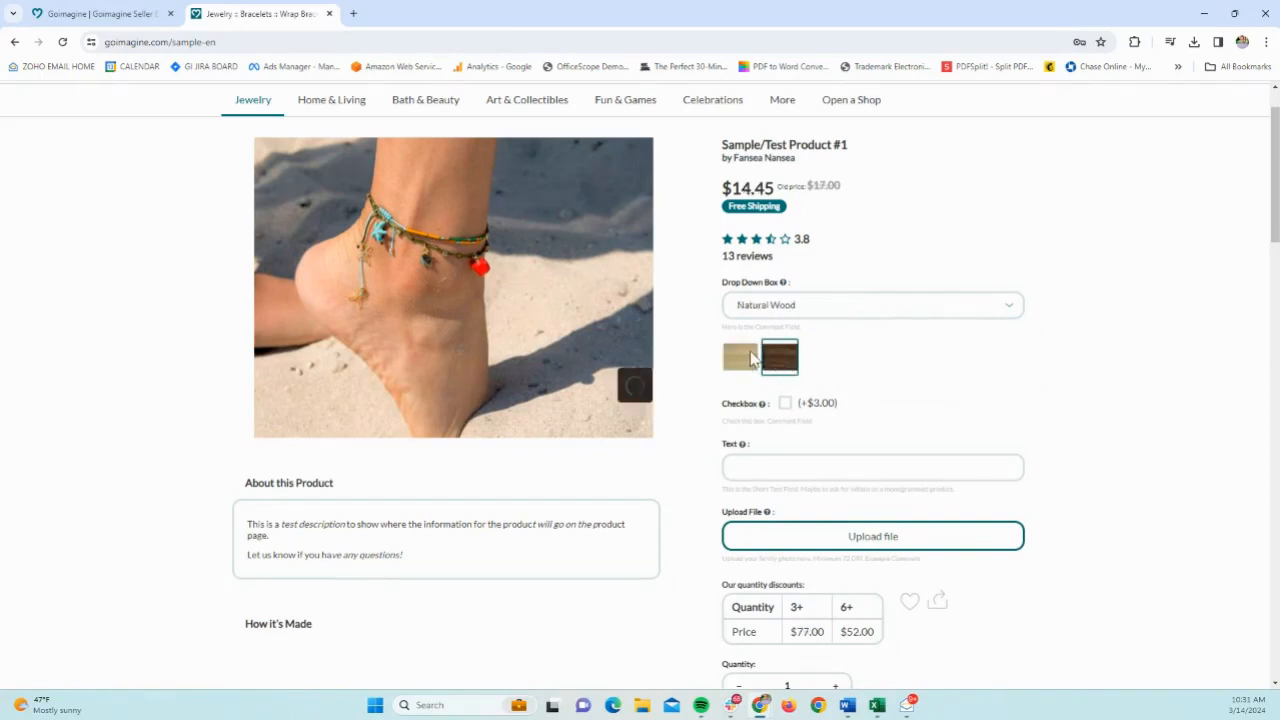
pyautogui.click(772, 308)
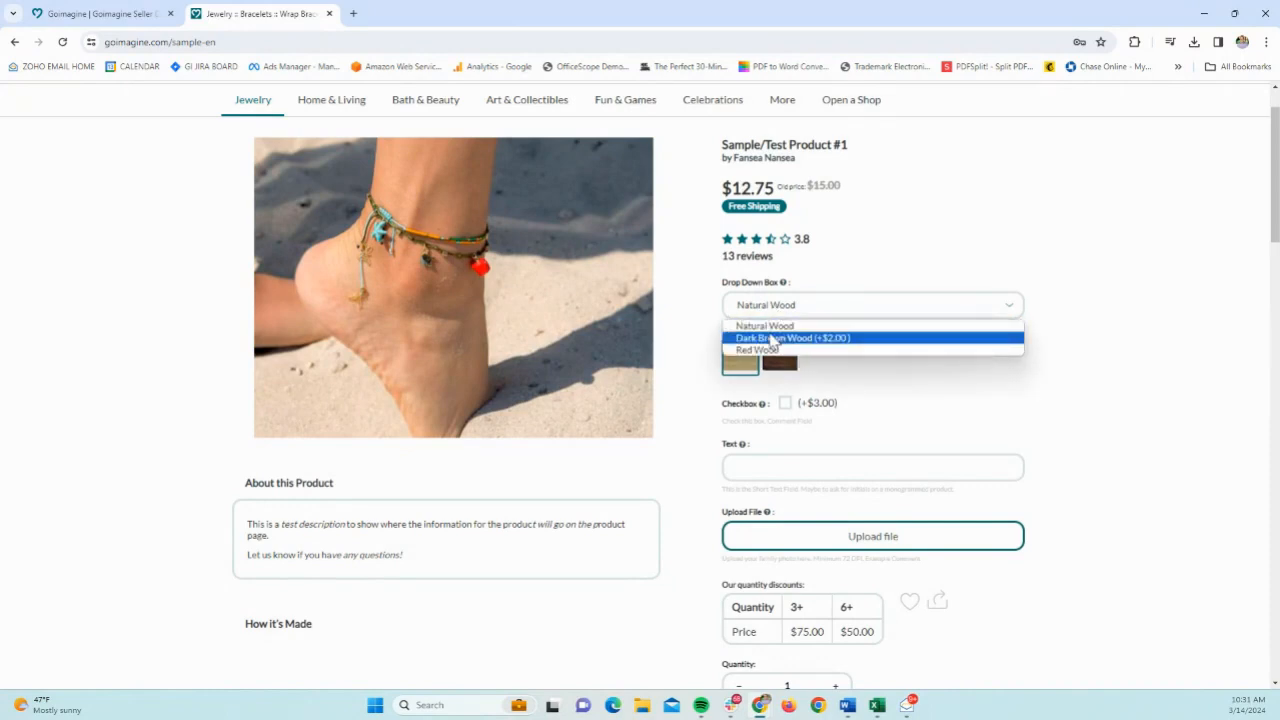
pyautogui.click(974, 376)
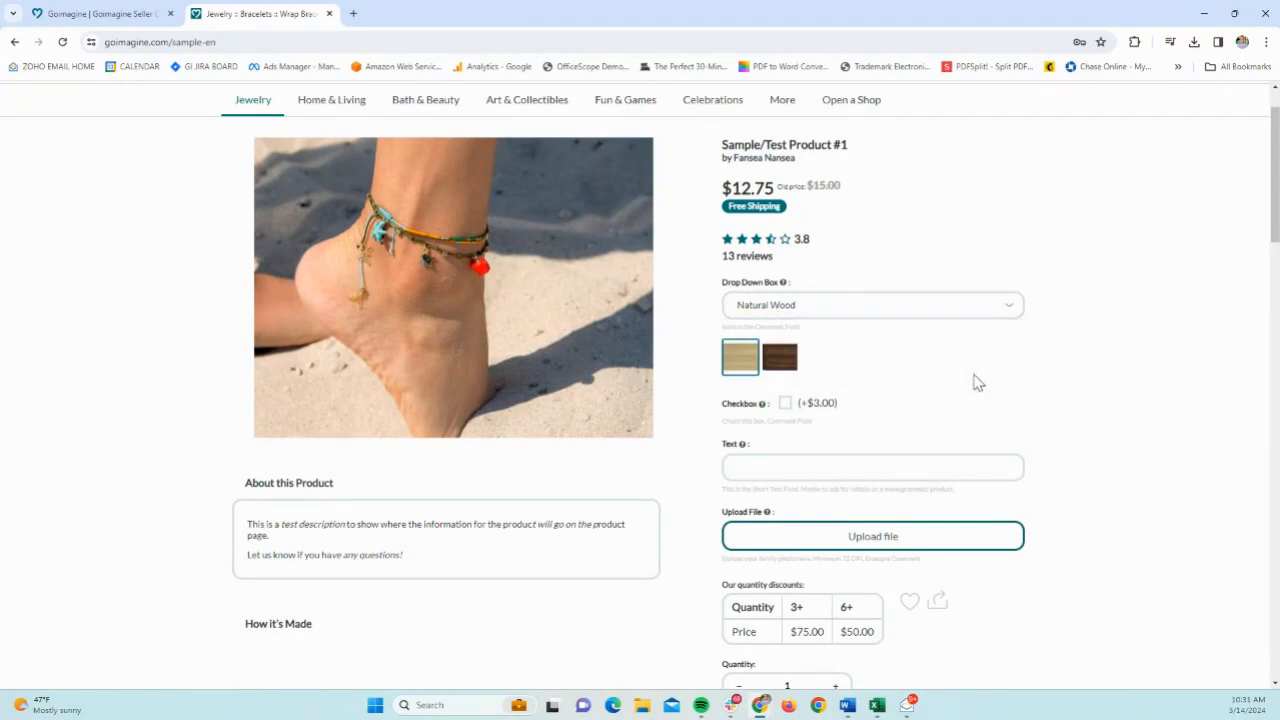
# Step: View the help hint for the sample product's Checkbox option and enable its +$3.00 add-on
pyautogui.doubleClick(731, 410)
pyautogui.moveTo(758, 421)
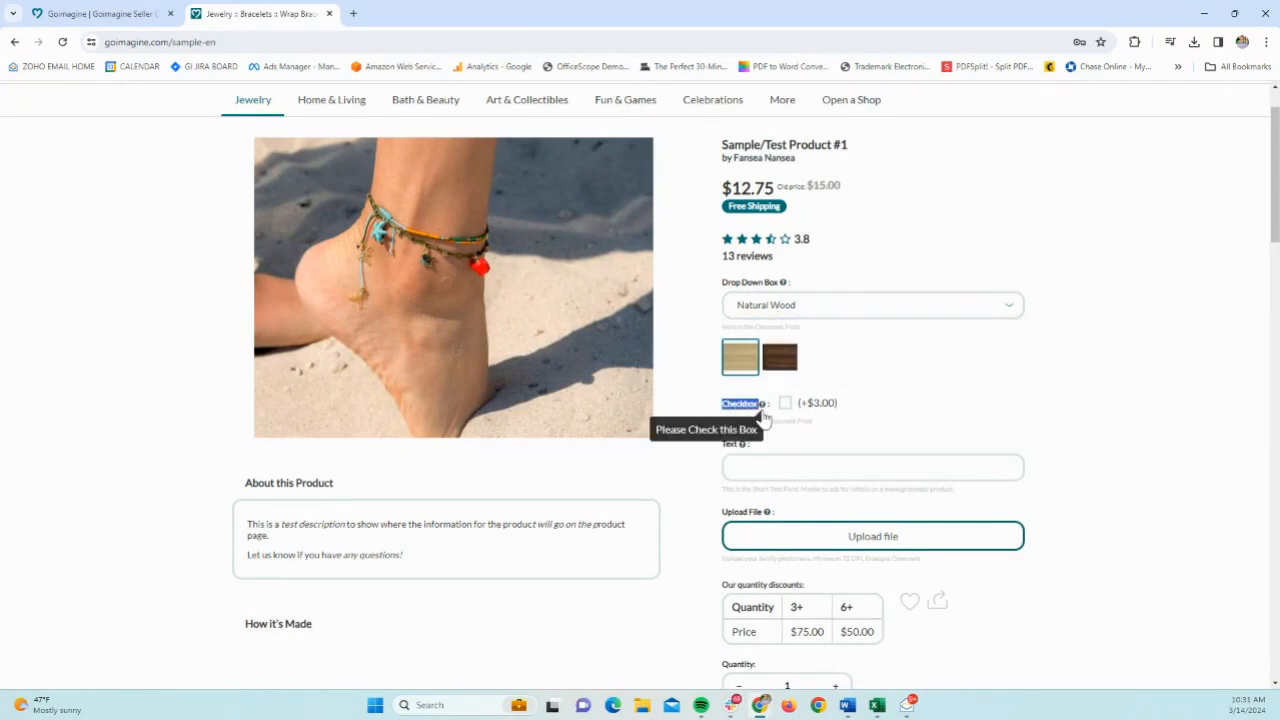
pyautogui.click(968, 418)
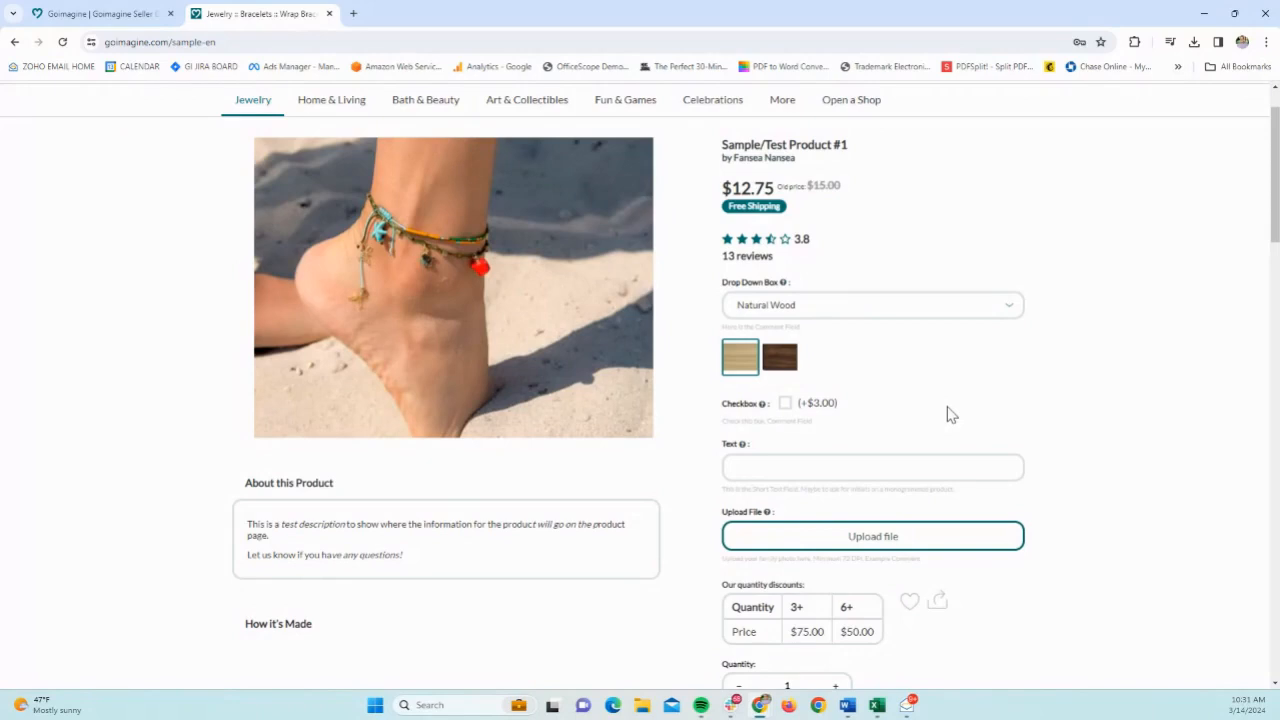
pyautogui.click(785, 404)
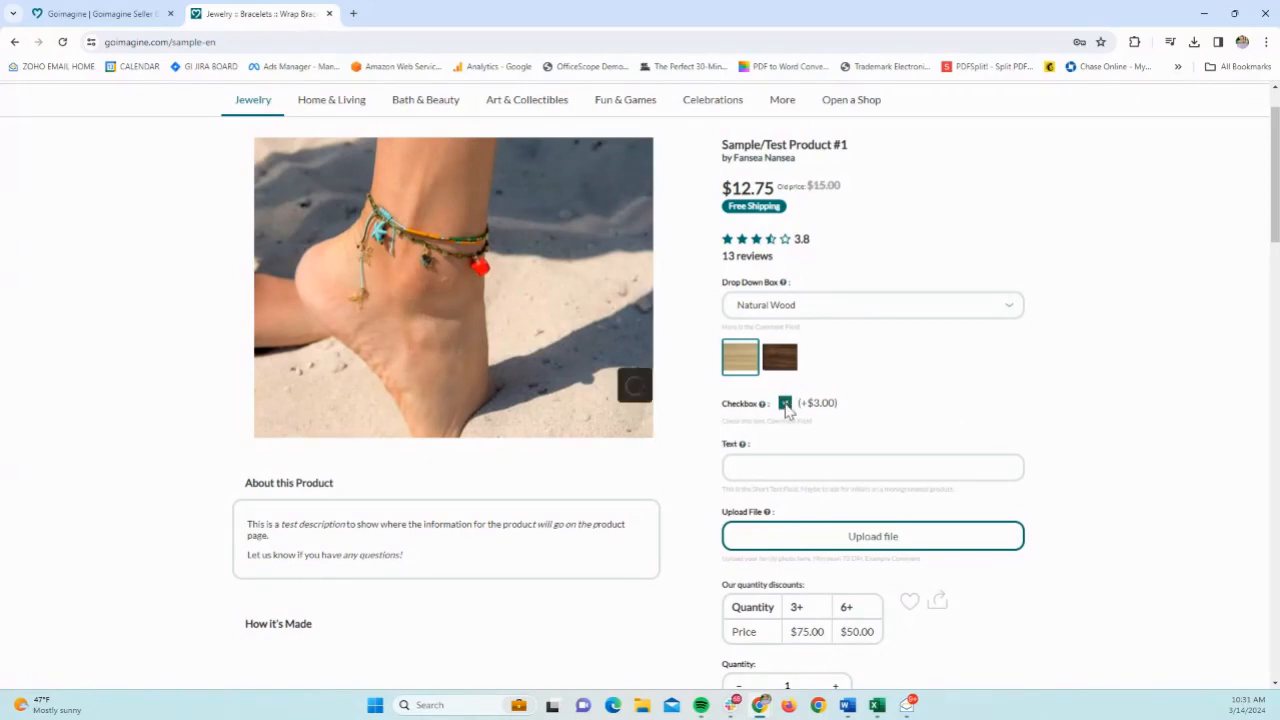
# Step: Examine the sample product's Text entry field and Upload File option
pyautogui.doubleClick(736, 446)
pyautogui.click(735, 466)
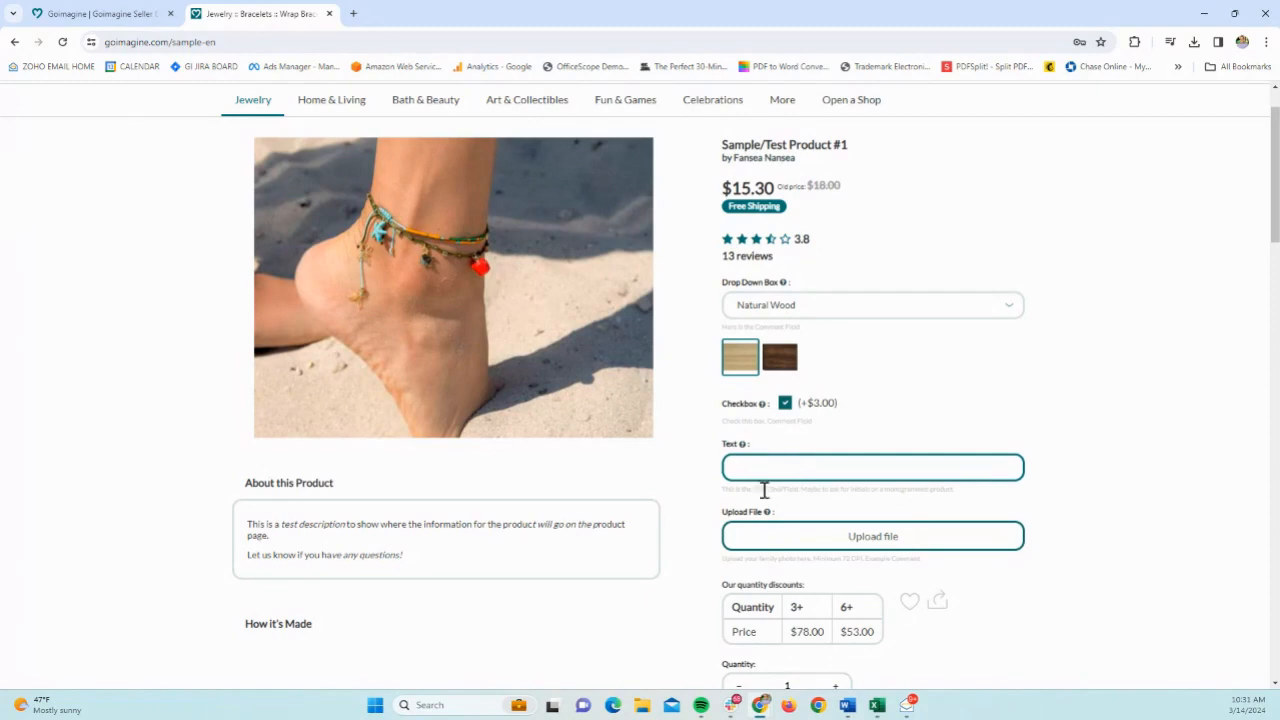
pyautogui.moveTo(722, 512); pyautogui.dragTo(766, 520)
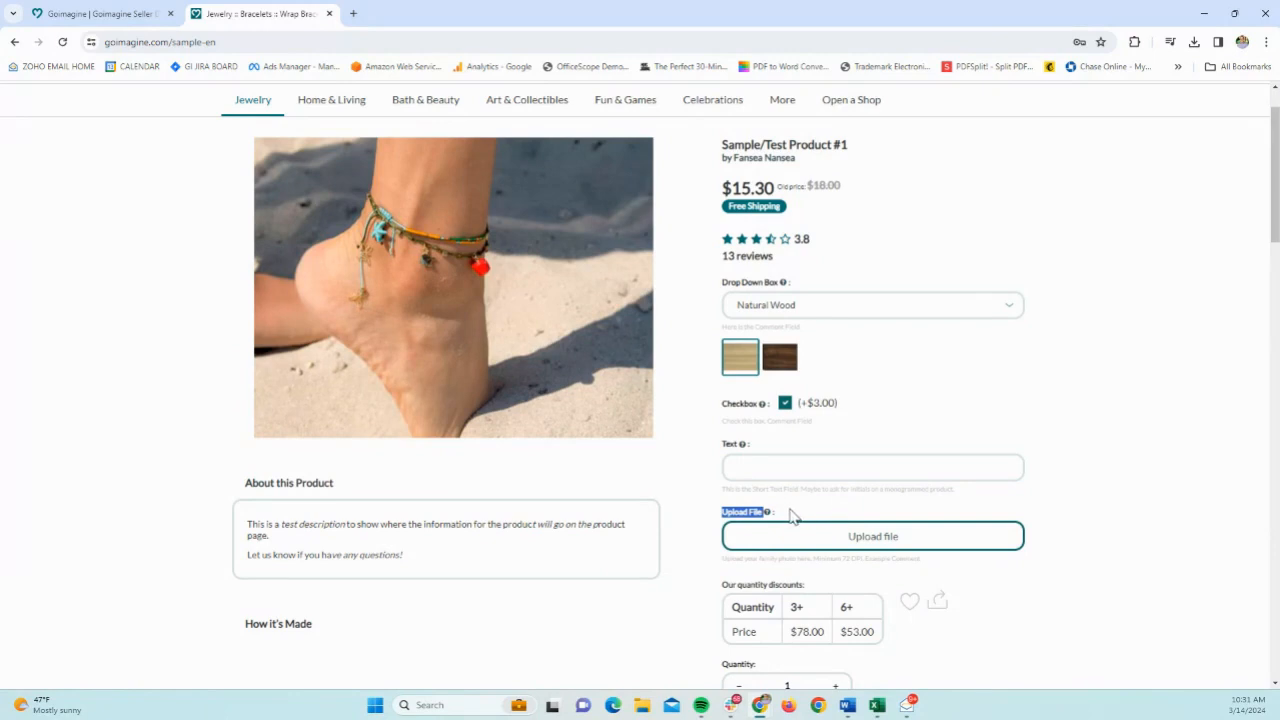
# Step: Switch to the seller dashboard and open Sample/Test Product #3 for editing at its Options section
pyautogui.click(138, 24)
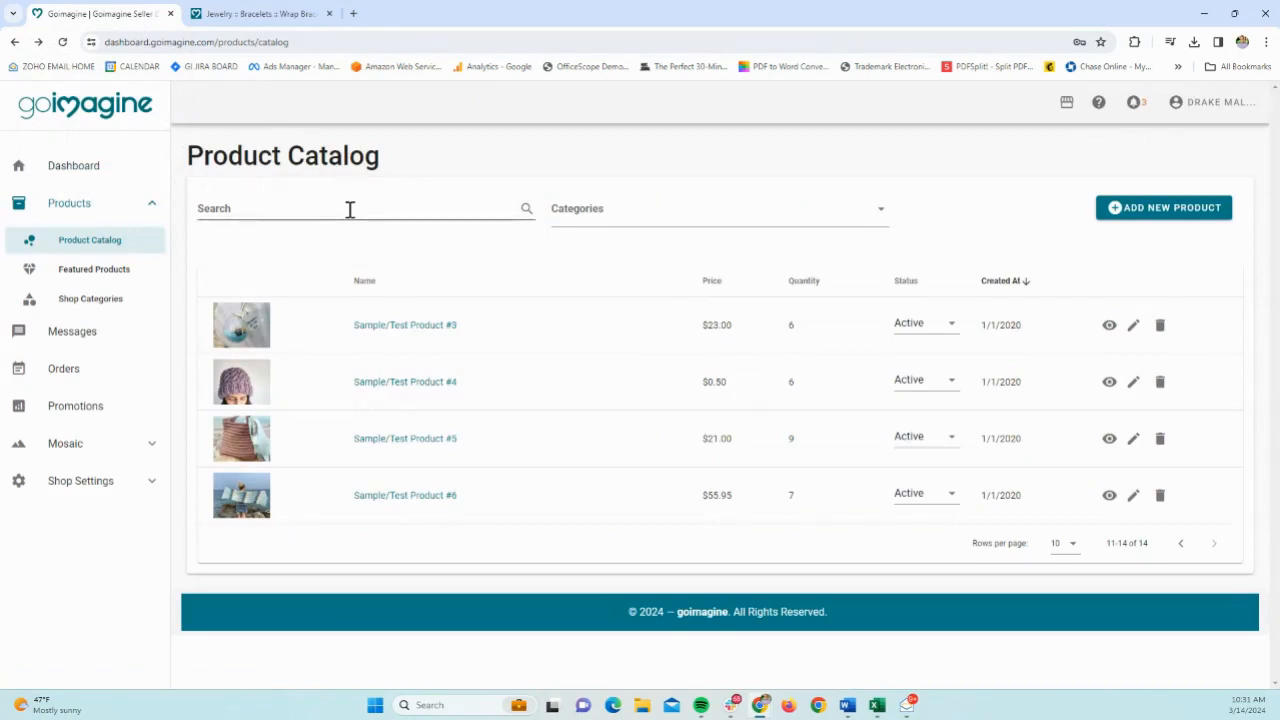
pyautogui.click(404, 328)
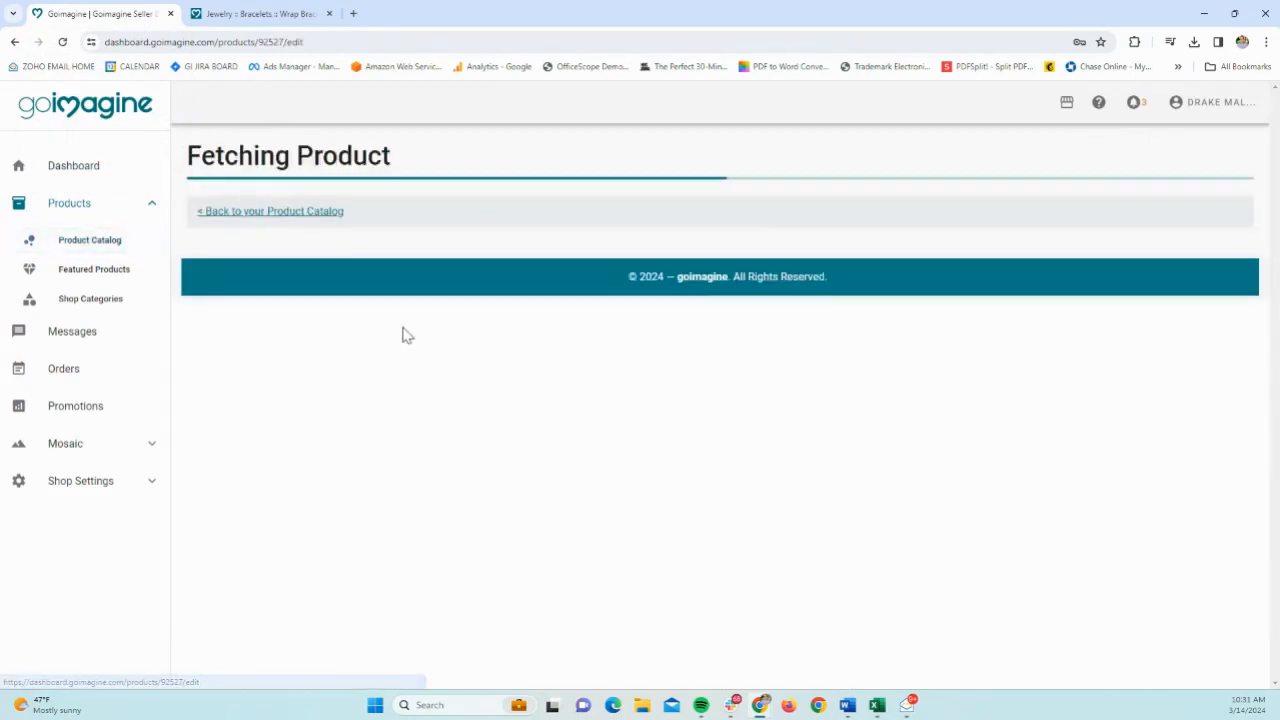
pyautogui.scroll(-3, 568, 317)
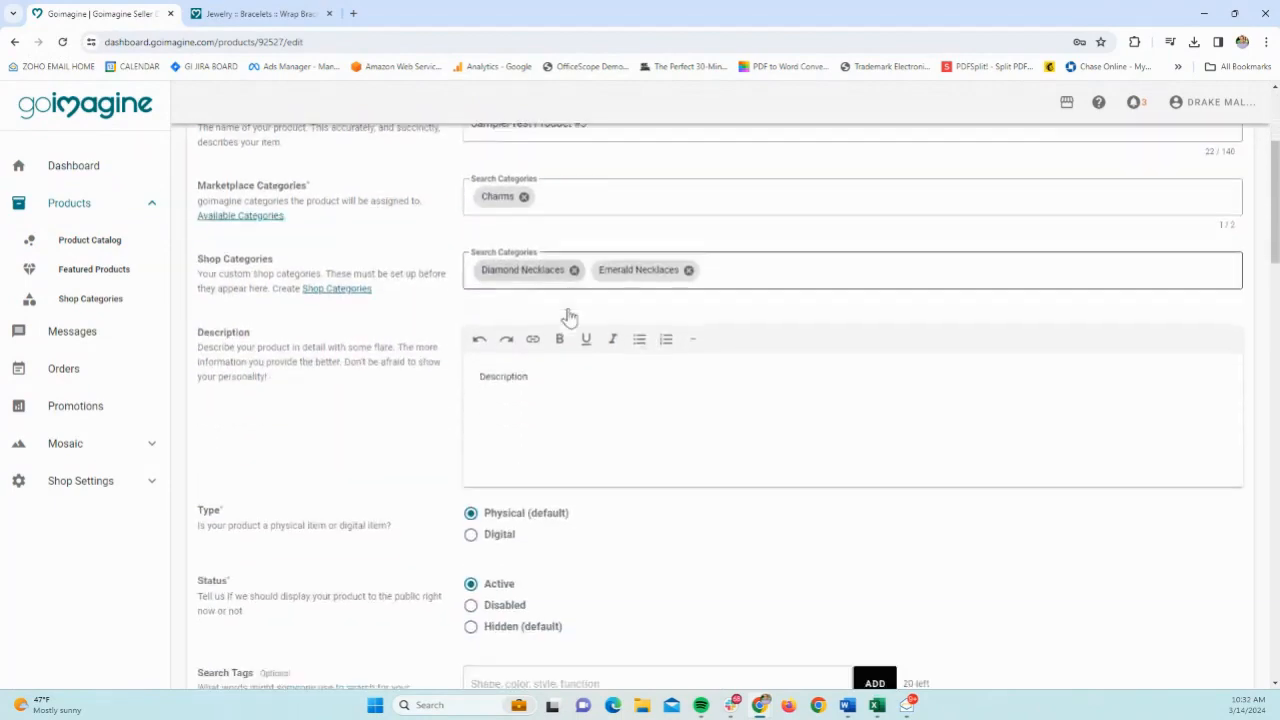
pyautogui.scroll(-12, 568, 317)
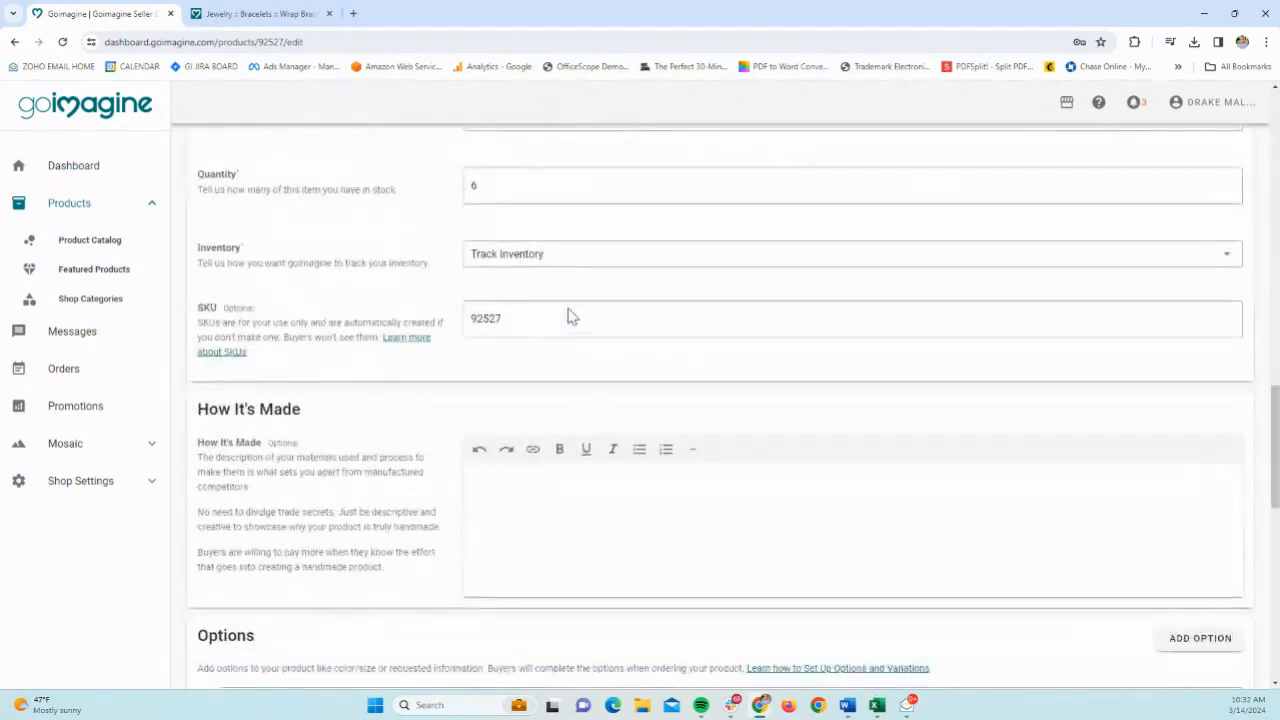
pyautogui.scroll(-3, 570, 317)
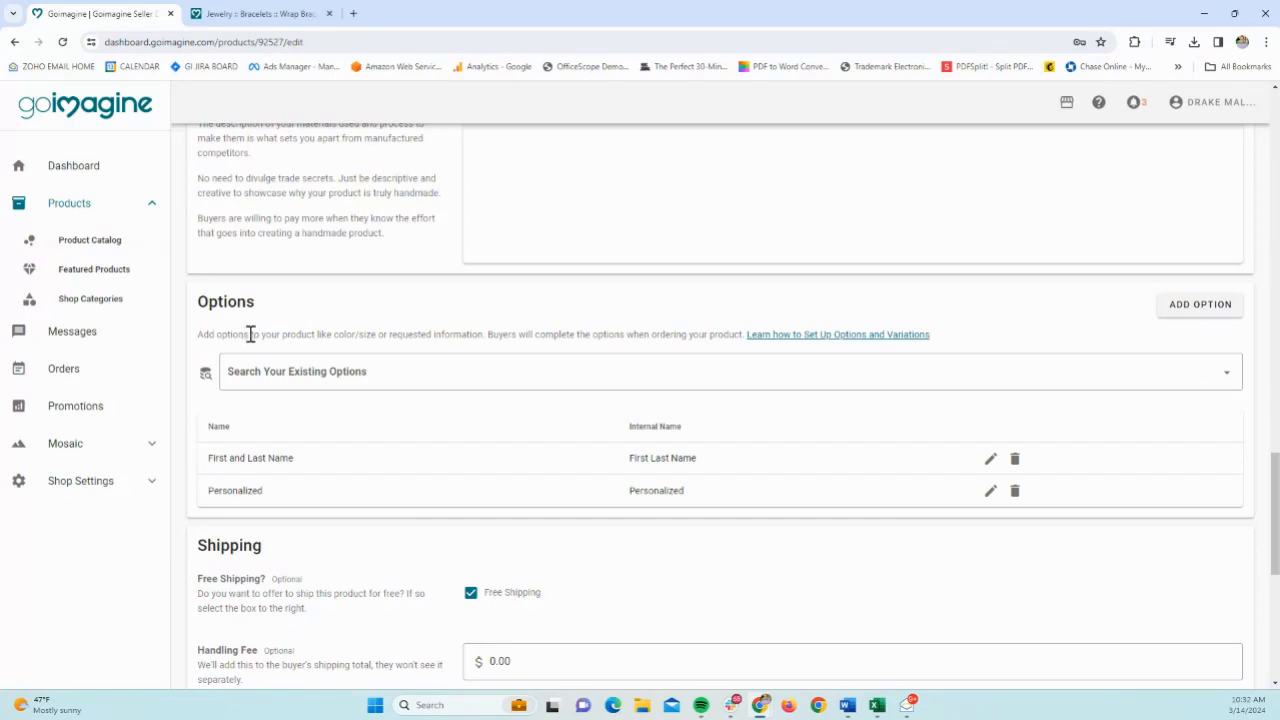
# Step: Search the existing options for "colo" and add the first Color/Color option to the product
pyautogui.click(262, 372)
pyautogui.write('colo')
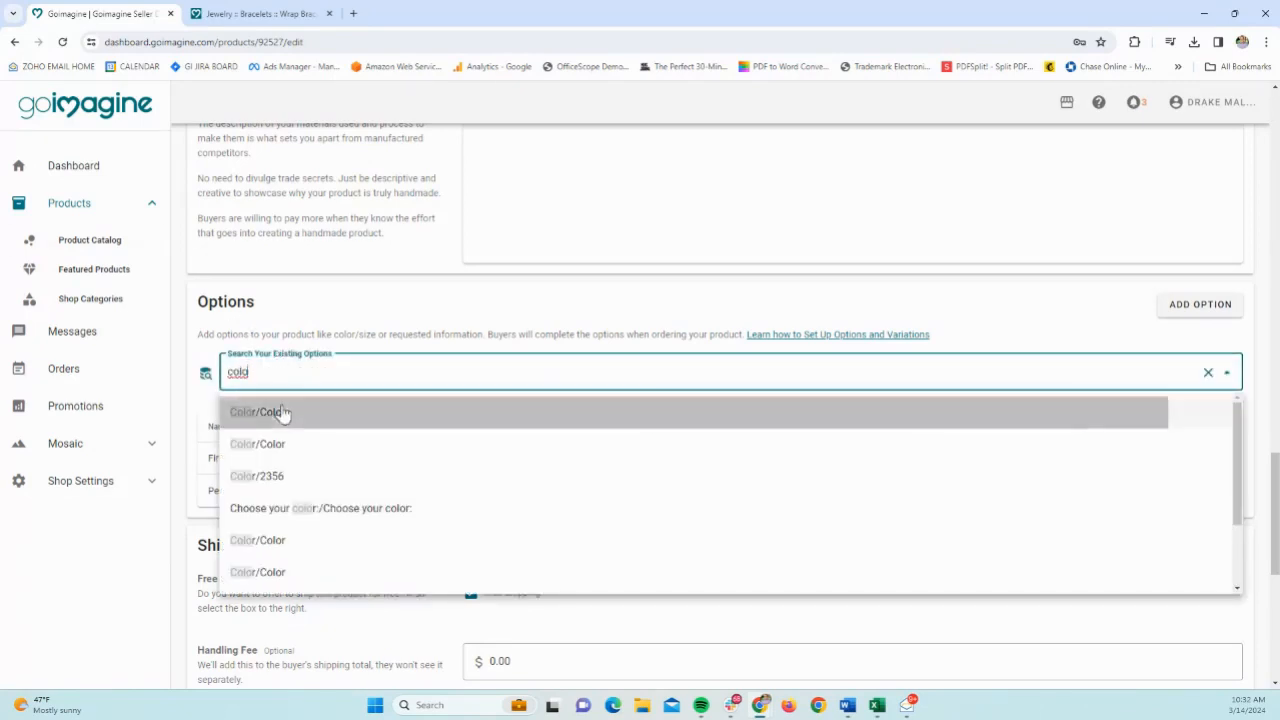
pyautogui.click(283, 414)
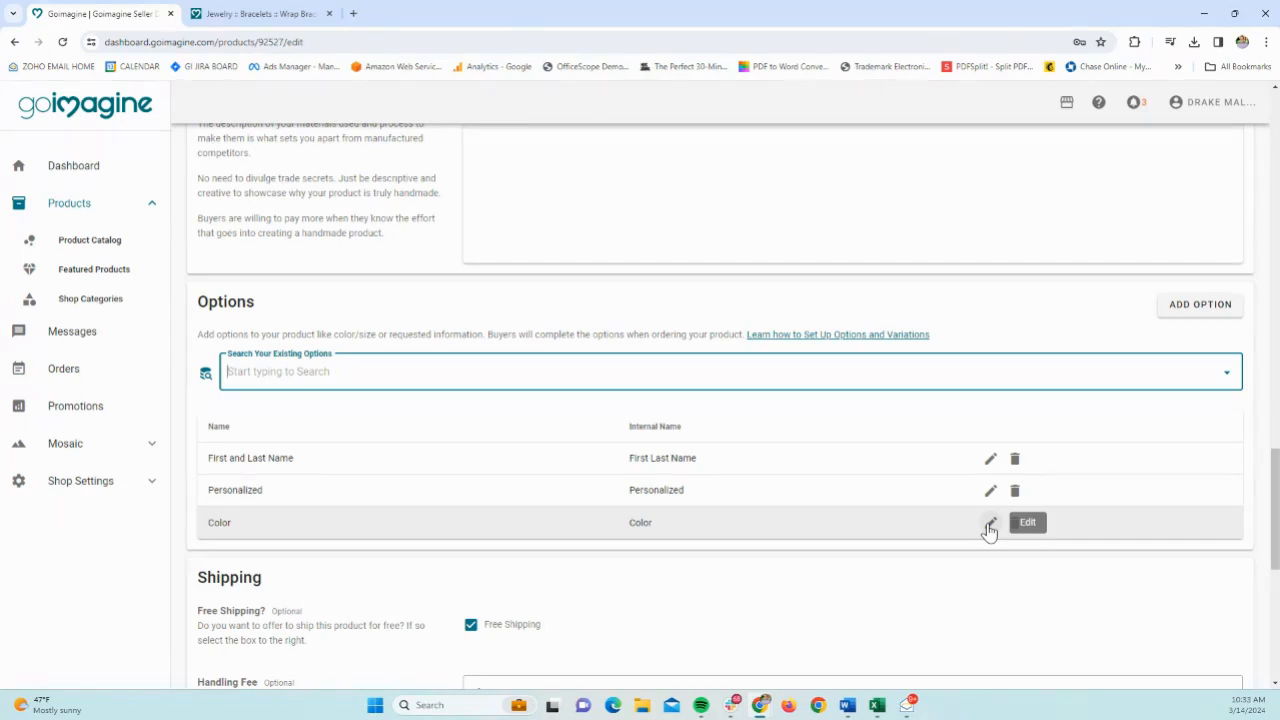
pyautogui.click(1118, 326)
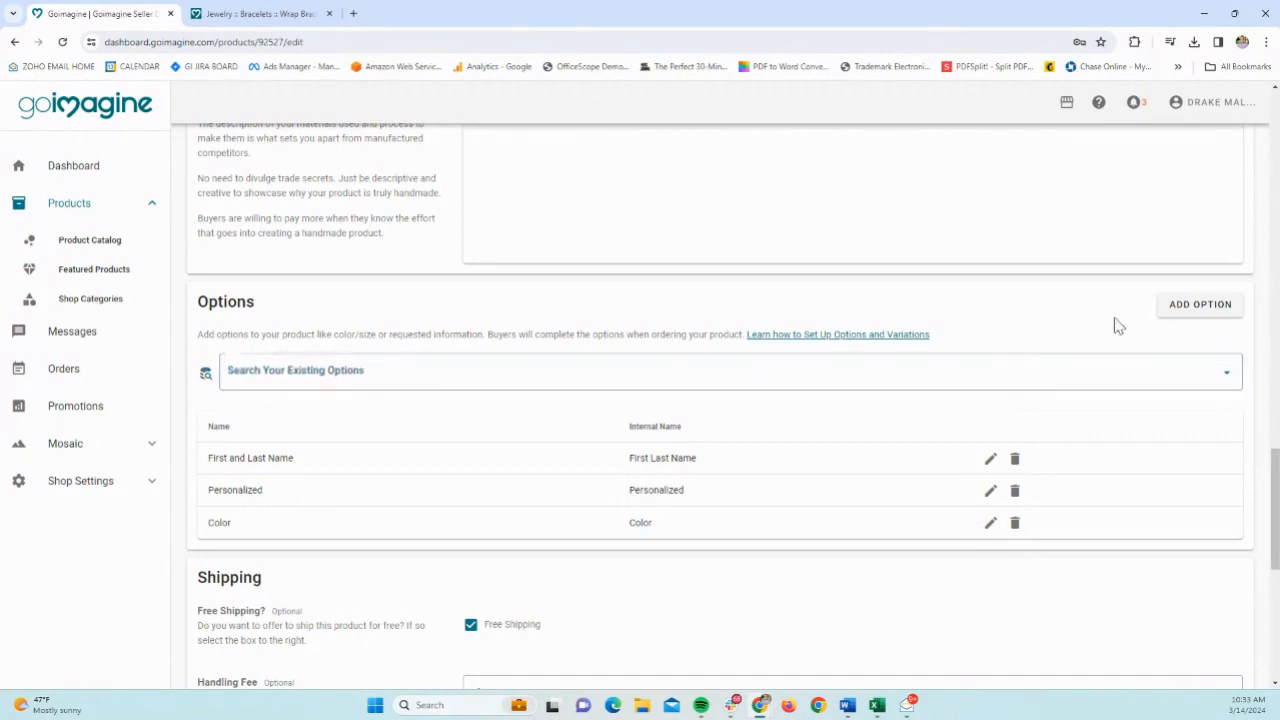
# Step: Start a new product option named "Color" with the internal name "Golf Shirts Colors"
pyautogui.click(1170, 318)
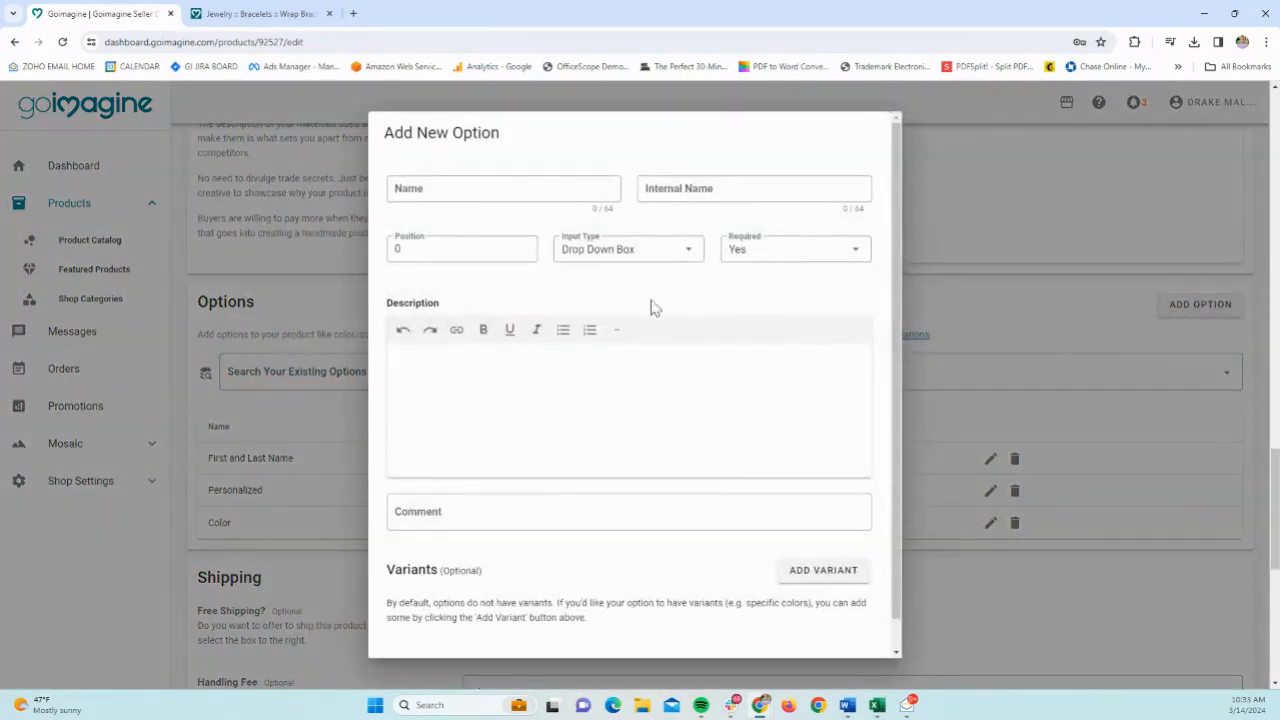
pyautogui.click(523, 191)
pyautogui.write('Color')
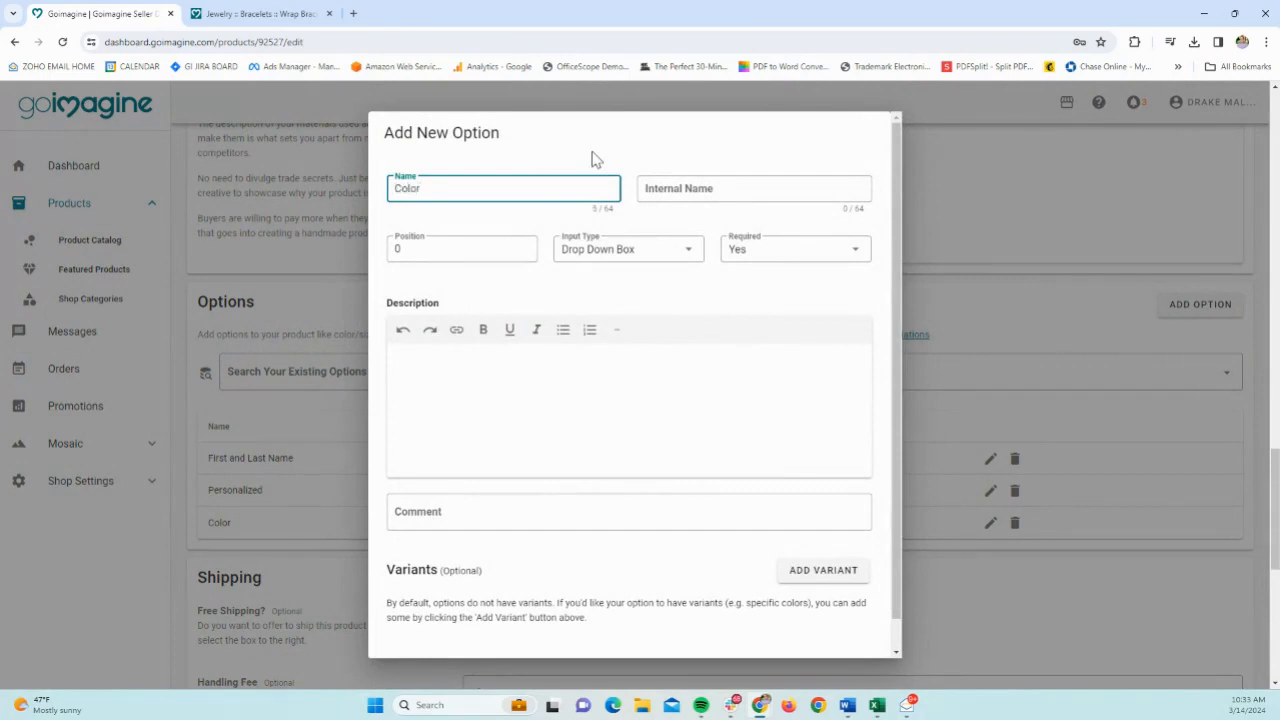
pyautogui.click(657, 188)
pyautogui.write('Golf')
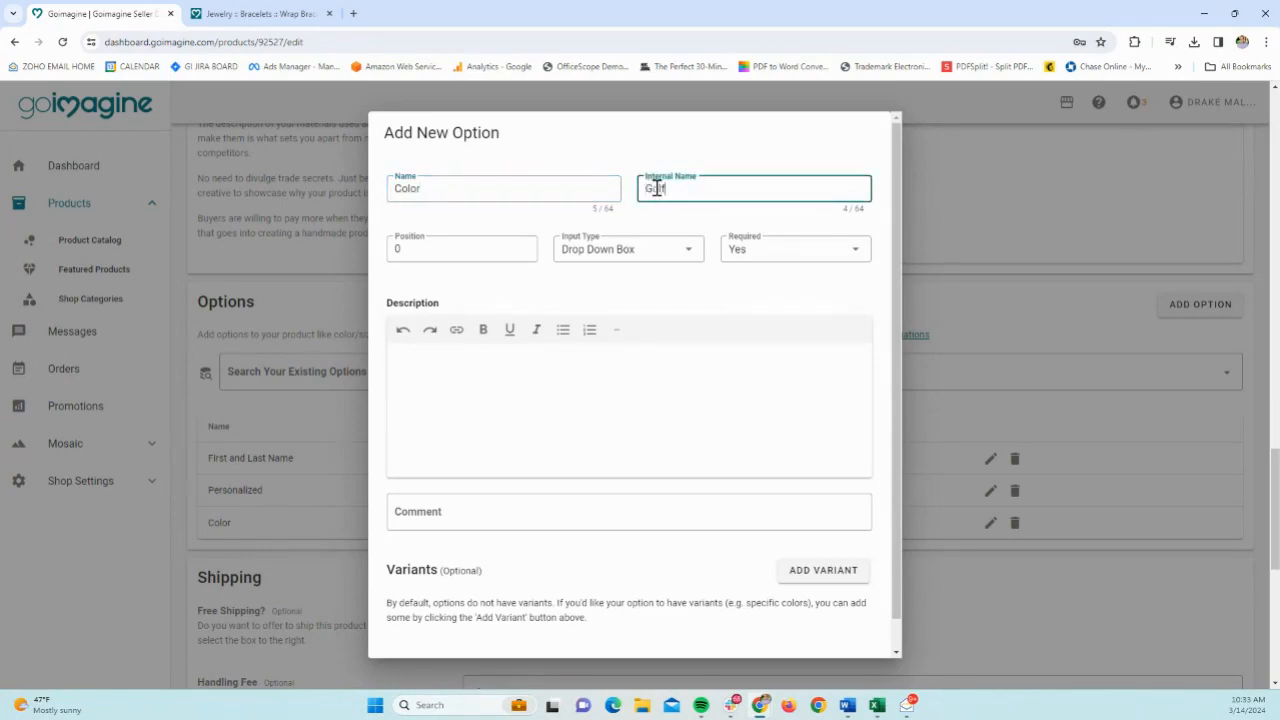
pyautogui.write(' Shirts Colorsw')
pyautogui.press('BackSpace')
# Step: Set the new option's position to 2 and keep Drop Down Box as its input type
pyautogui.click(414, 251)
pyautogui.doubleClick(414, 251)
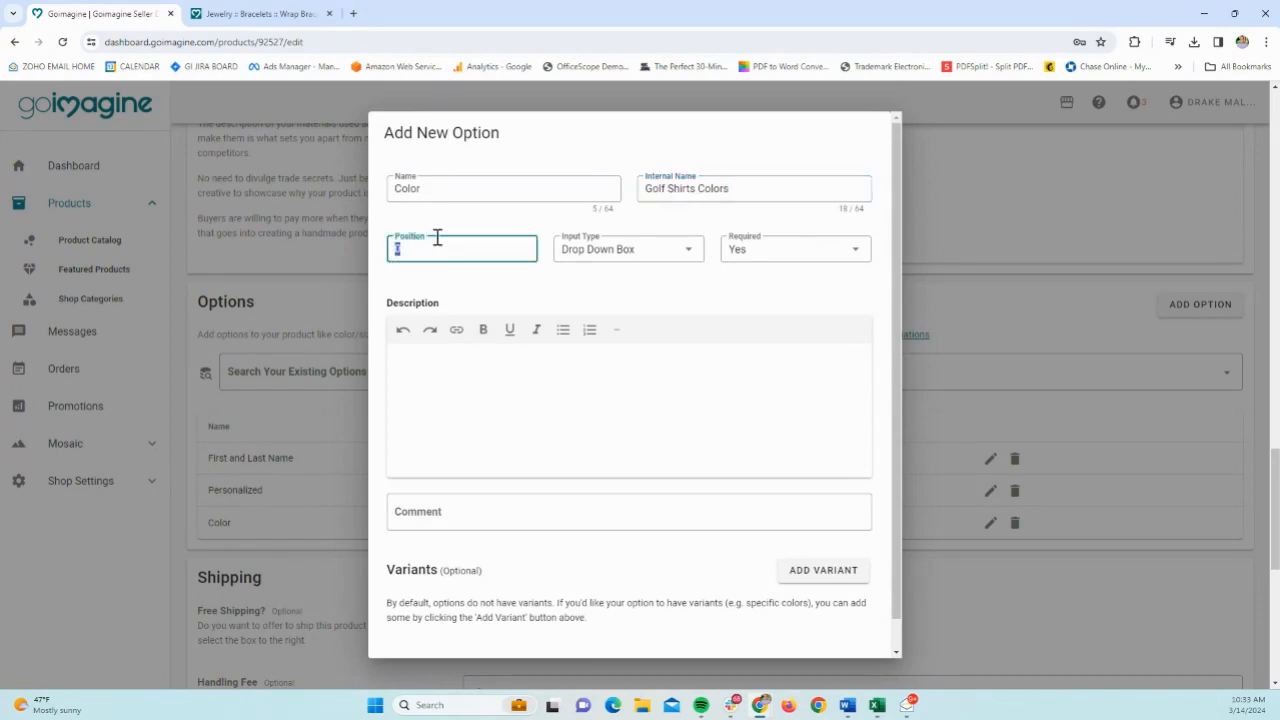
pyautogui.write('2')
pyautogui.click(633, 259)
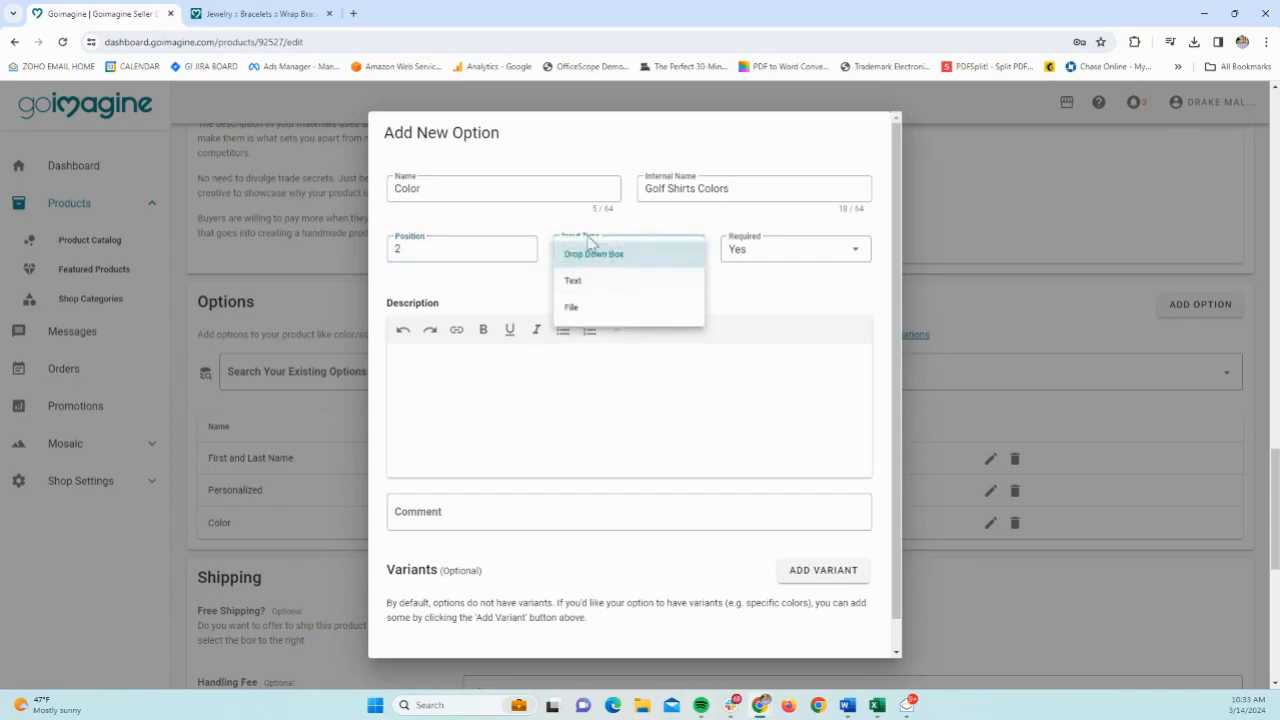
pyautogui.click(557, 232)
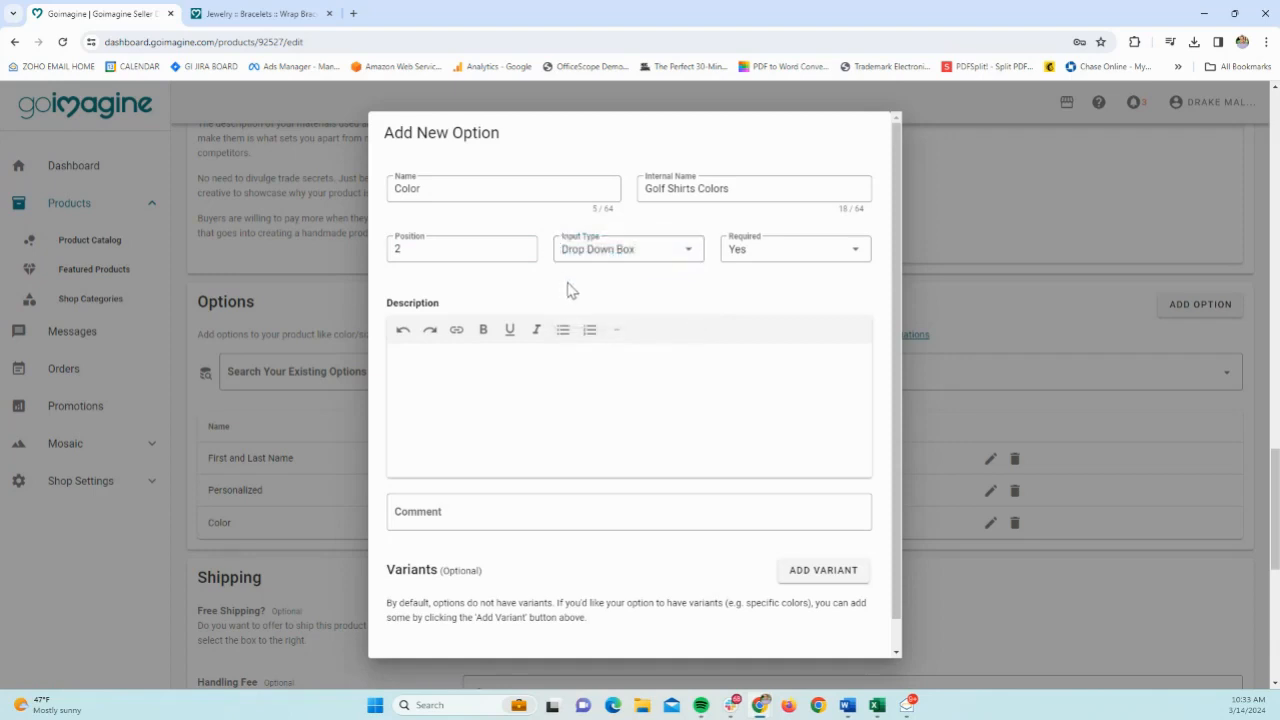
# Step: Set the new option's Required setting to No
pyautogui.click(800, 260)
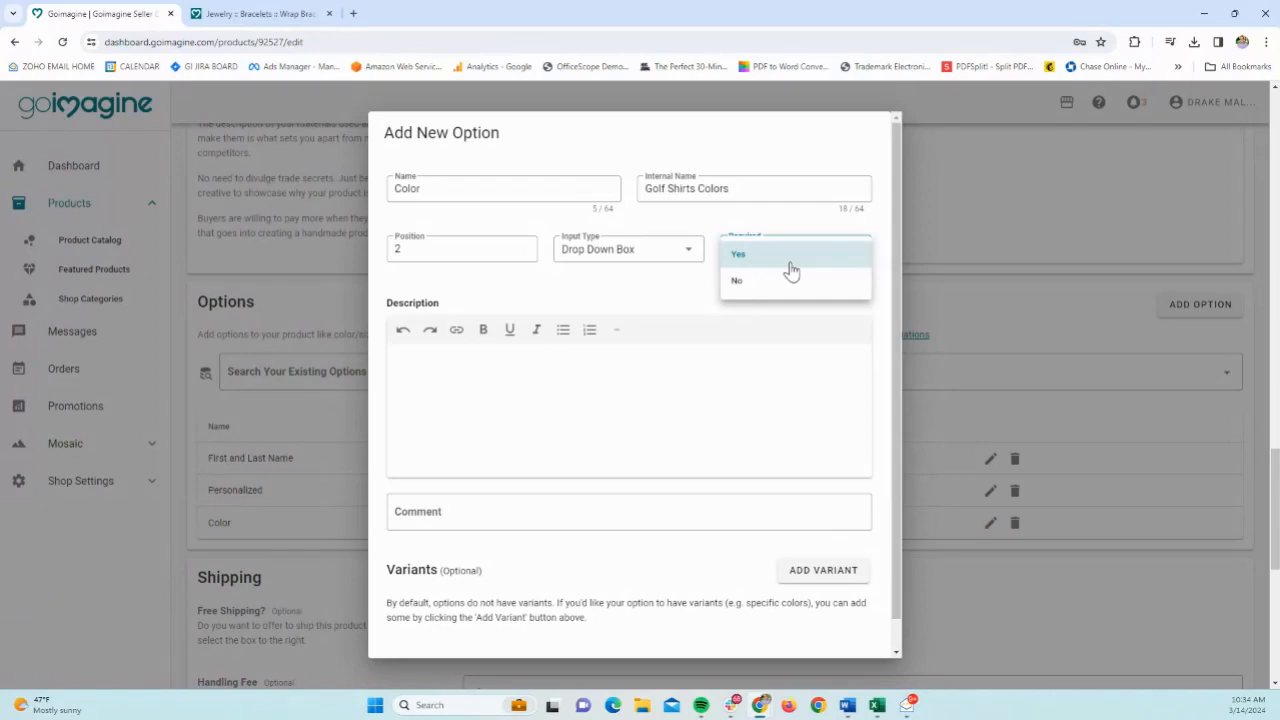
pyautogui.click(788, 267)
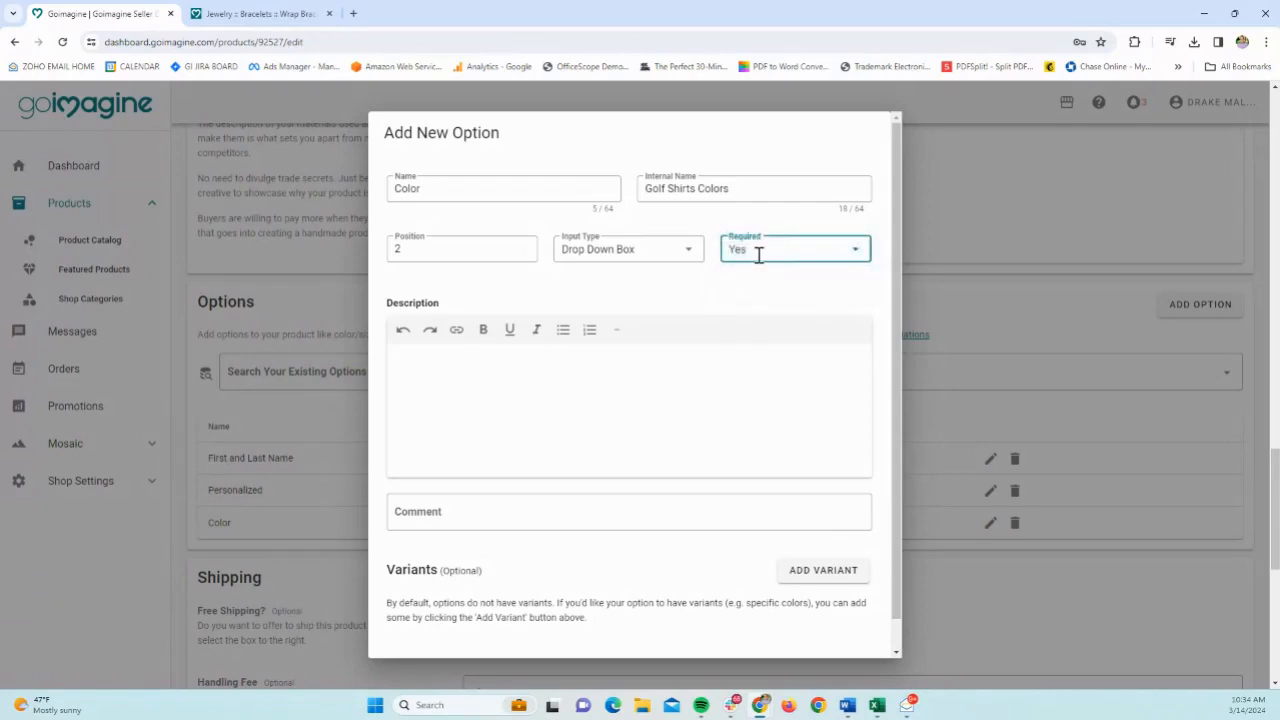
pyautogui.click(758, 255)
pyautogui.click(739, 283)
# Step: Enter "Please choose the color of the shirt you would like here." as the new option's description
pyautogui.click(557, 404)
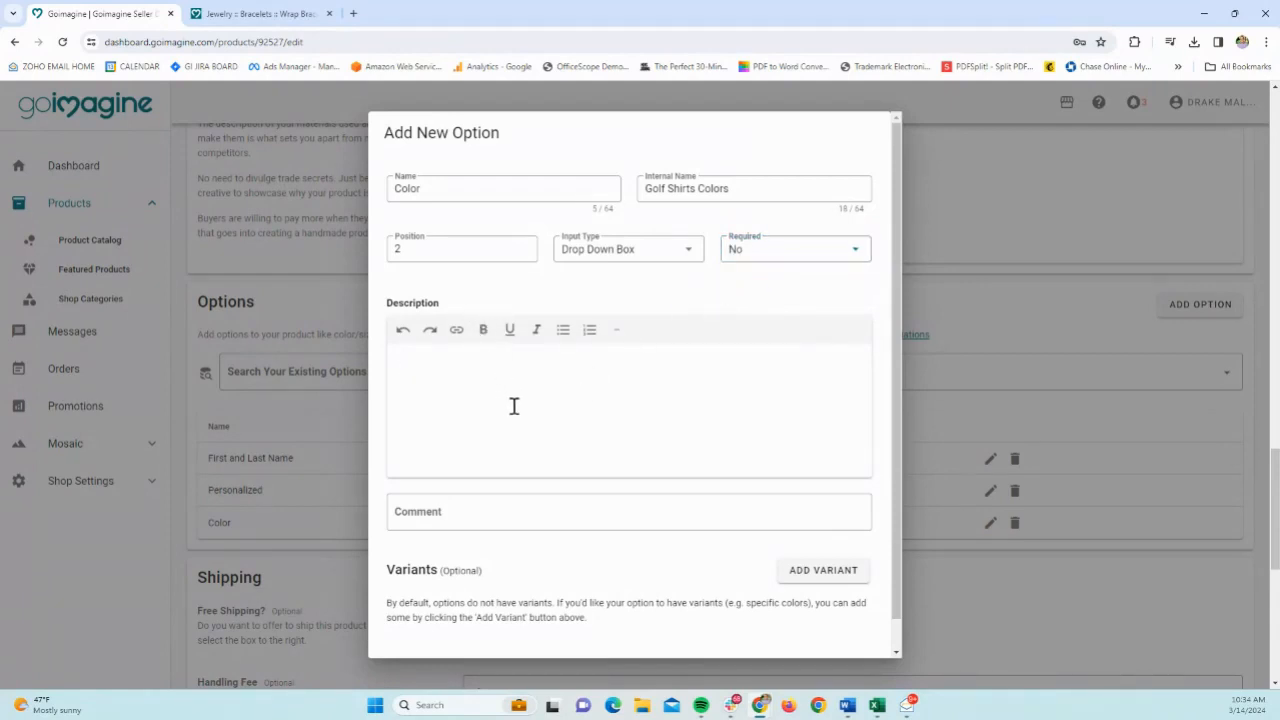
pyautogui.scroll(-1, 520, 402)
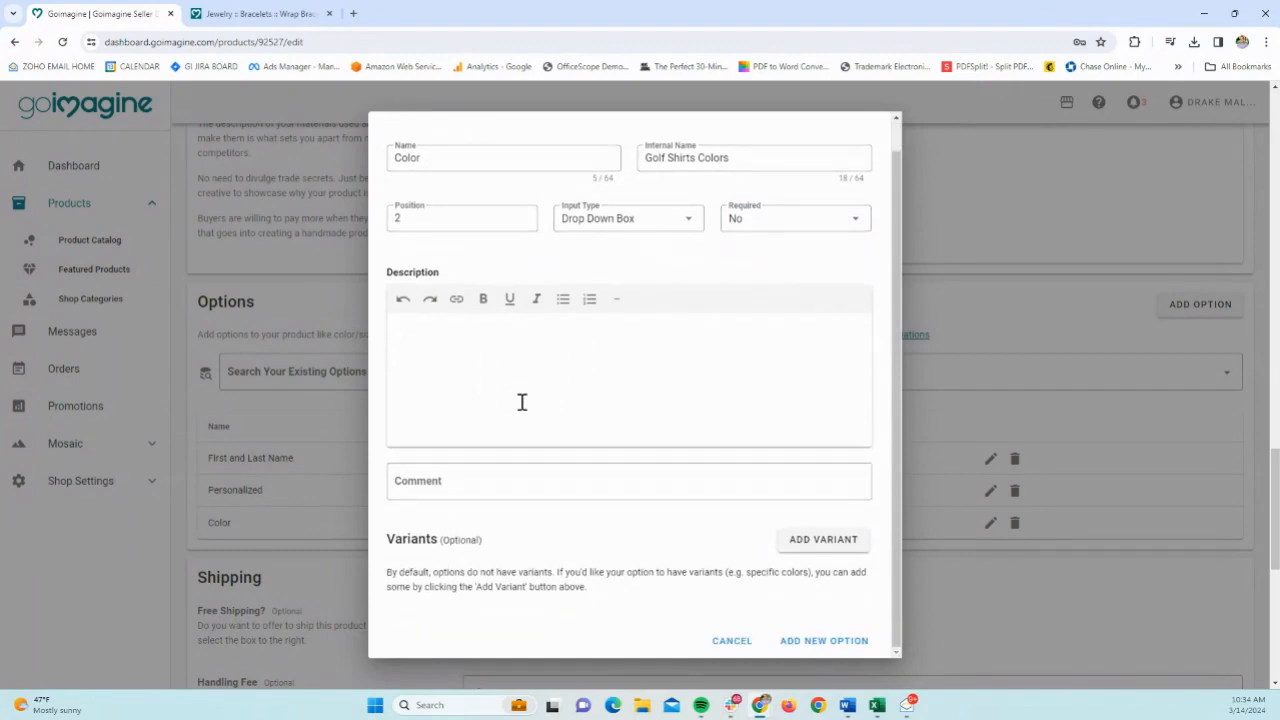
pyautogui.write('Please shoose the color of the shirt yo')
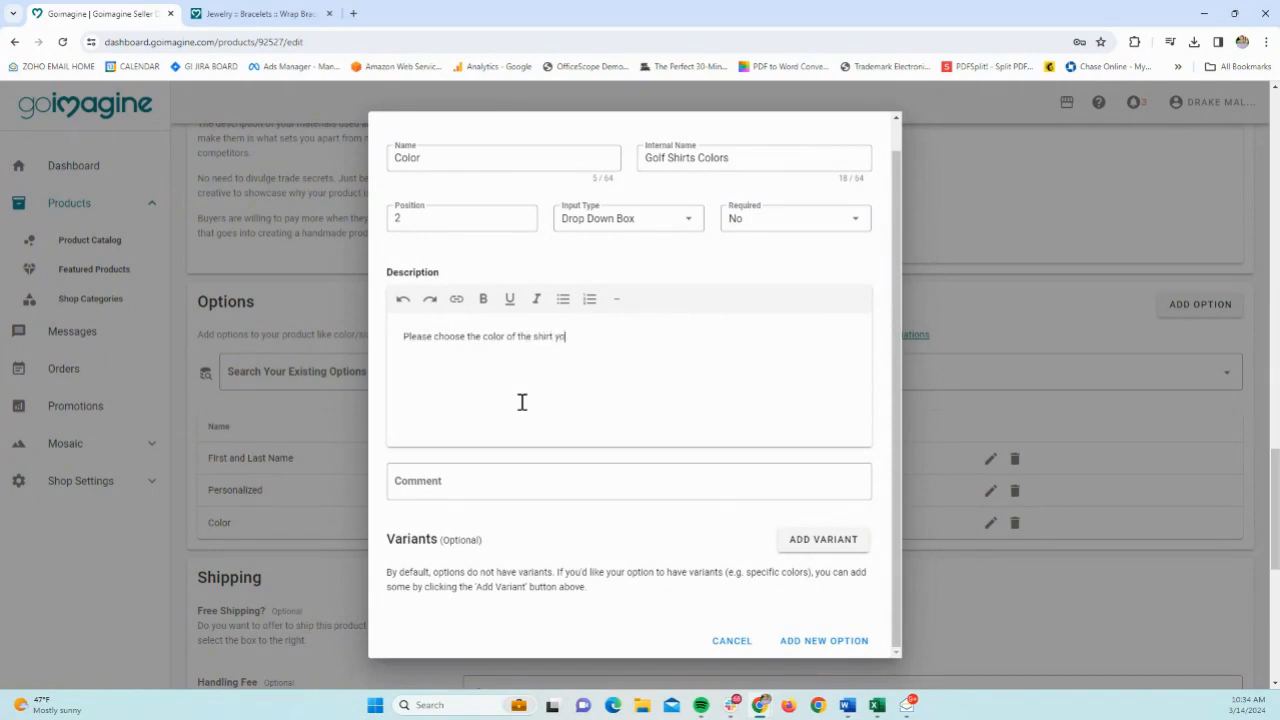
pyautogui.write('u would like here.')
# Step: Copy the option's description text into its Comment field
pyautogui.moveTo(666, 351); pyautogui.dragTo(403, 363)
pyautogui.hotkey('ctrl', 'c')
pyautogui.click(430, 490)
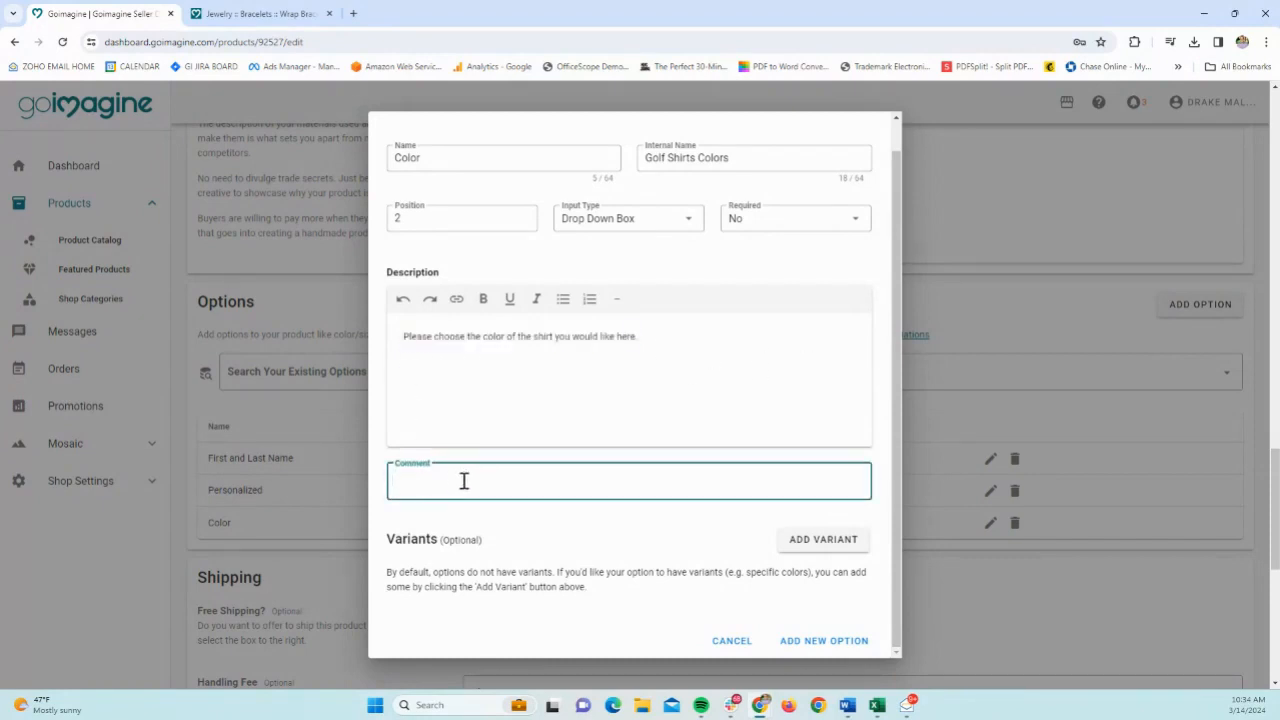
pyautogui.hotkey('ctrl', 'v')
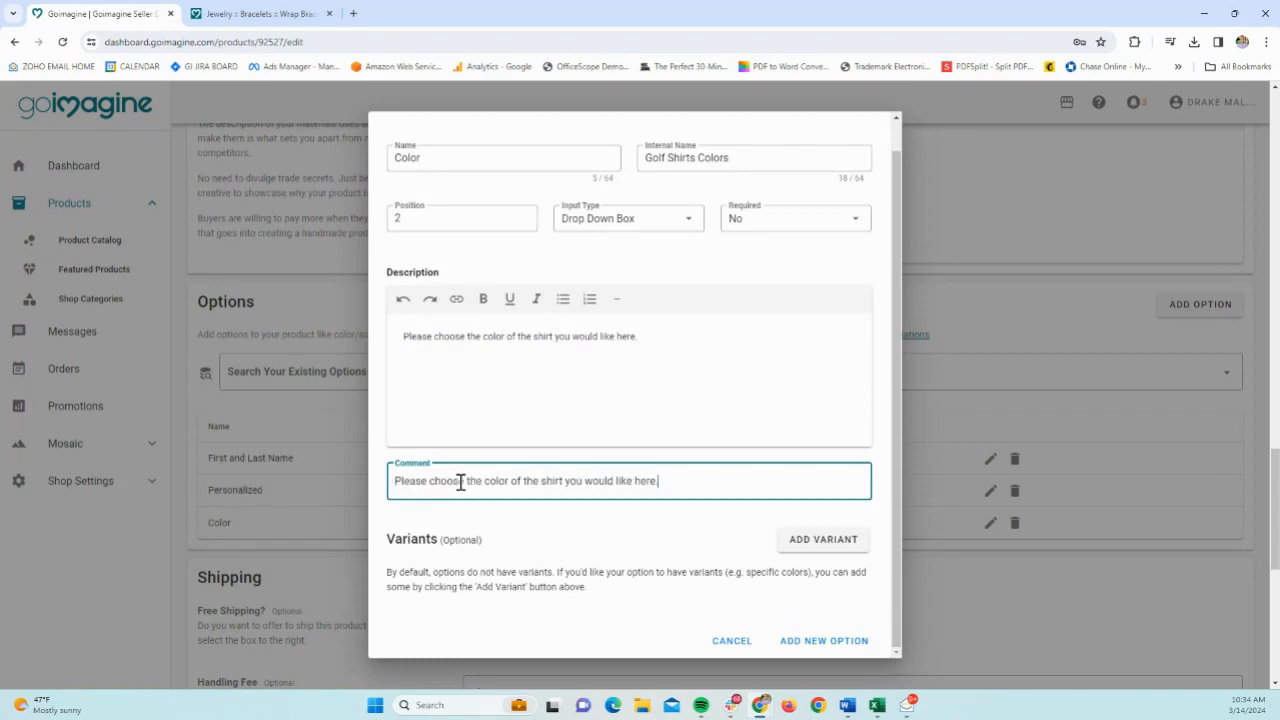
# Step: Check where the comment appears under the Text field on the sample product page, and return to the new option form
pyautogui.click(290, 14)
pyautogui.click(1011, 394)
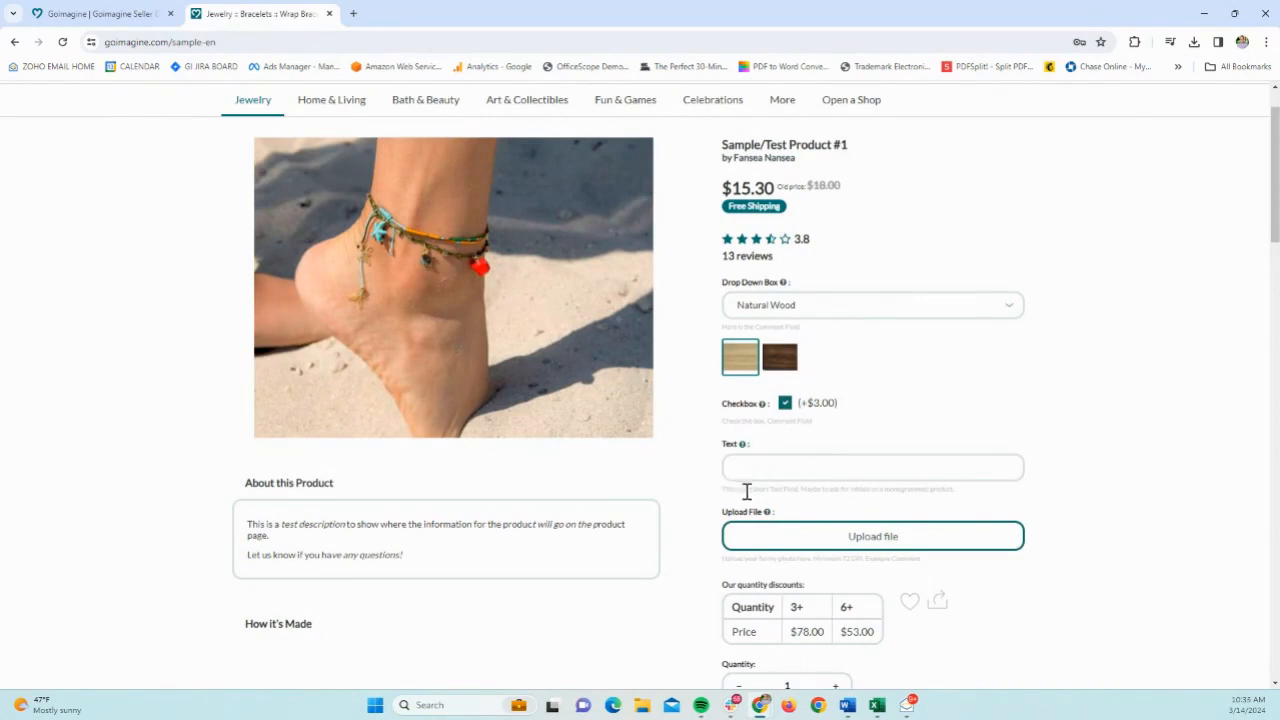
pyautogui.moveTo(726, 489); pyautogui.dragTo(958, 496)
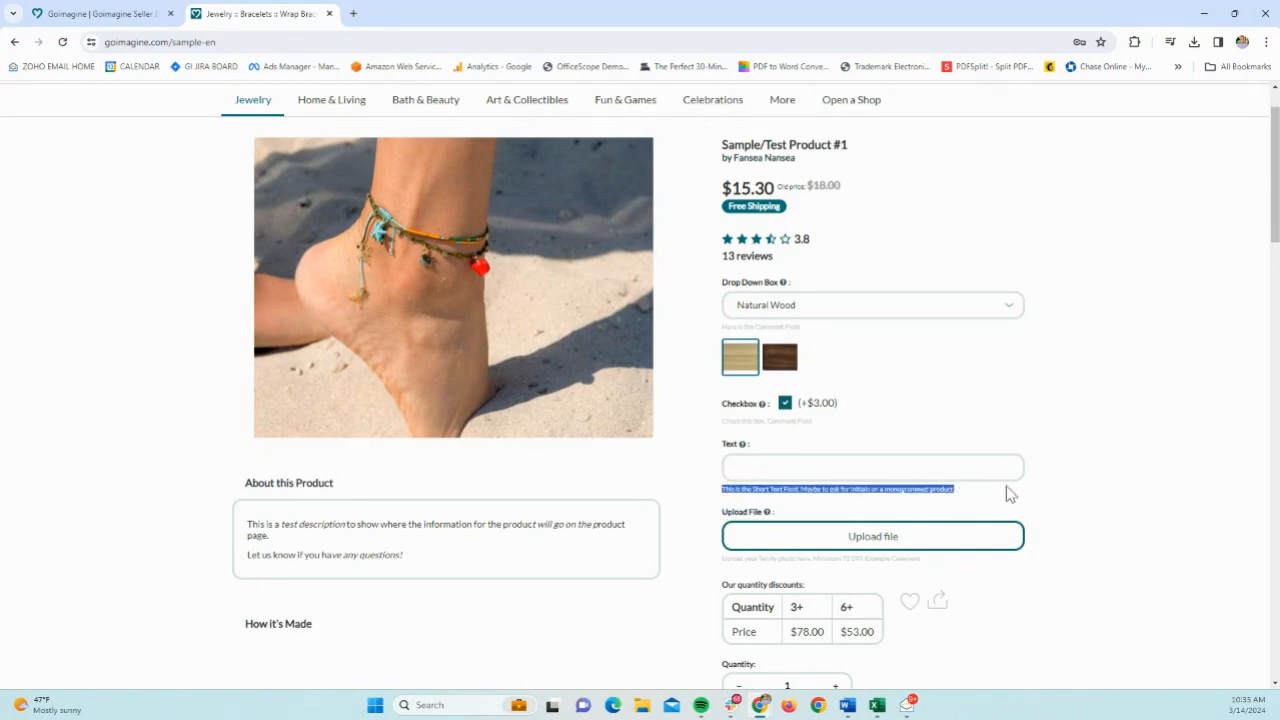
pyautogui.click(143, 12)
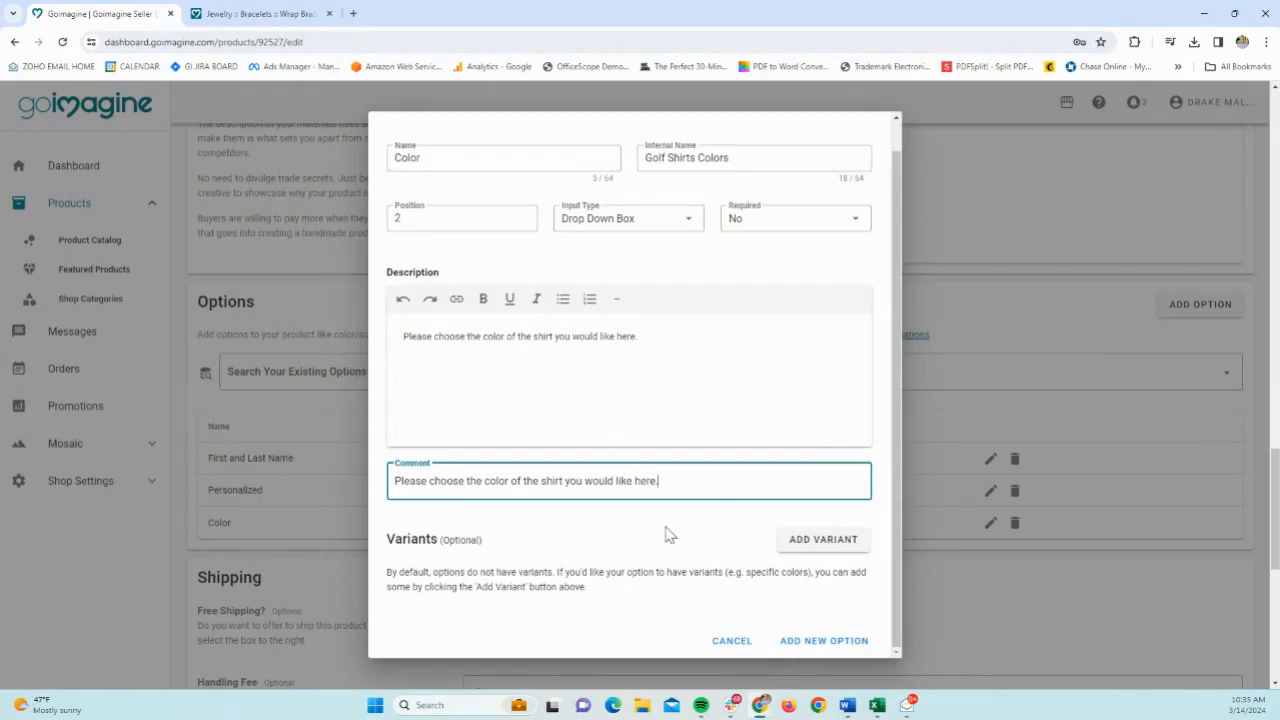
pyautogui.click(688, 225)
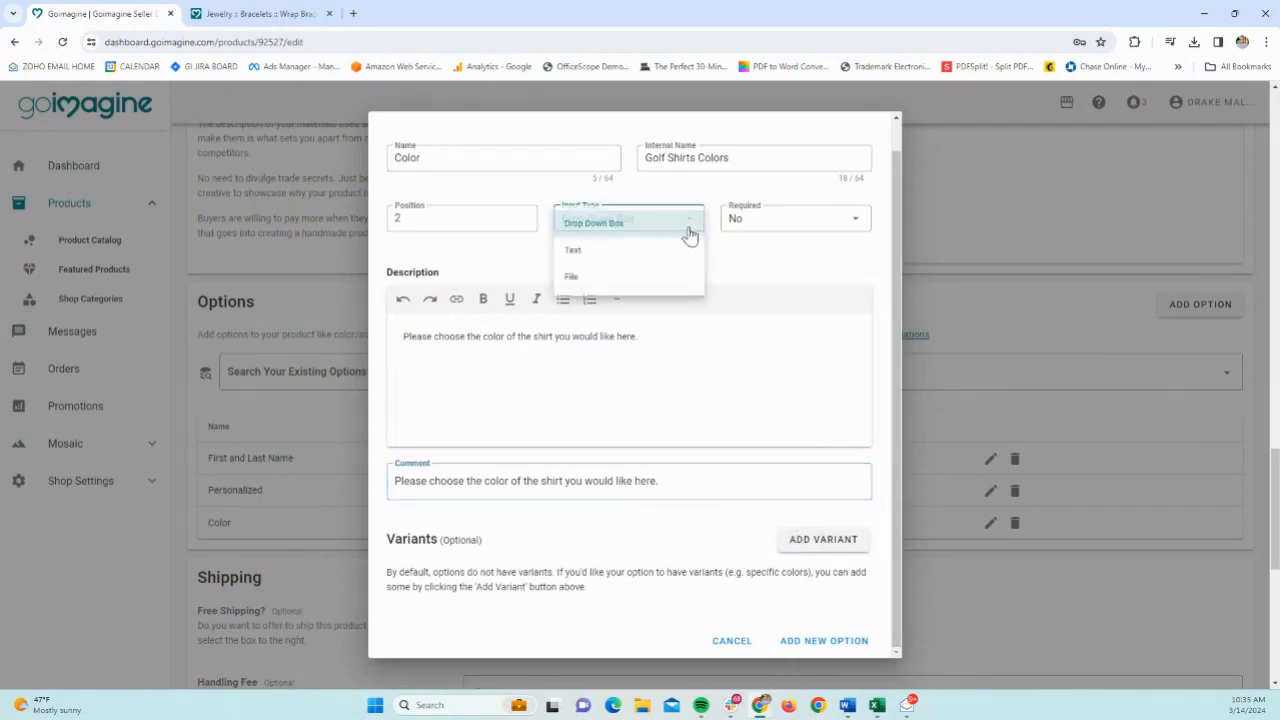
pyautogui.click(739, 263)
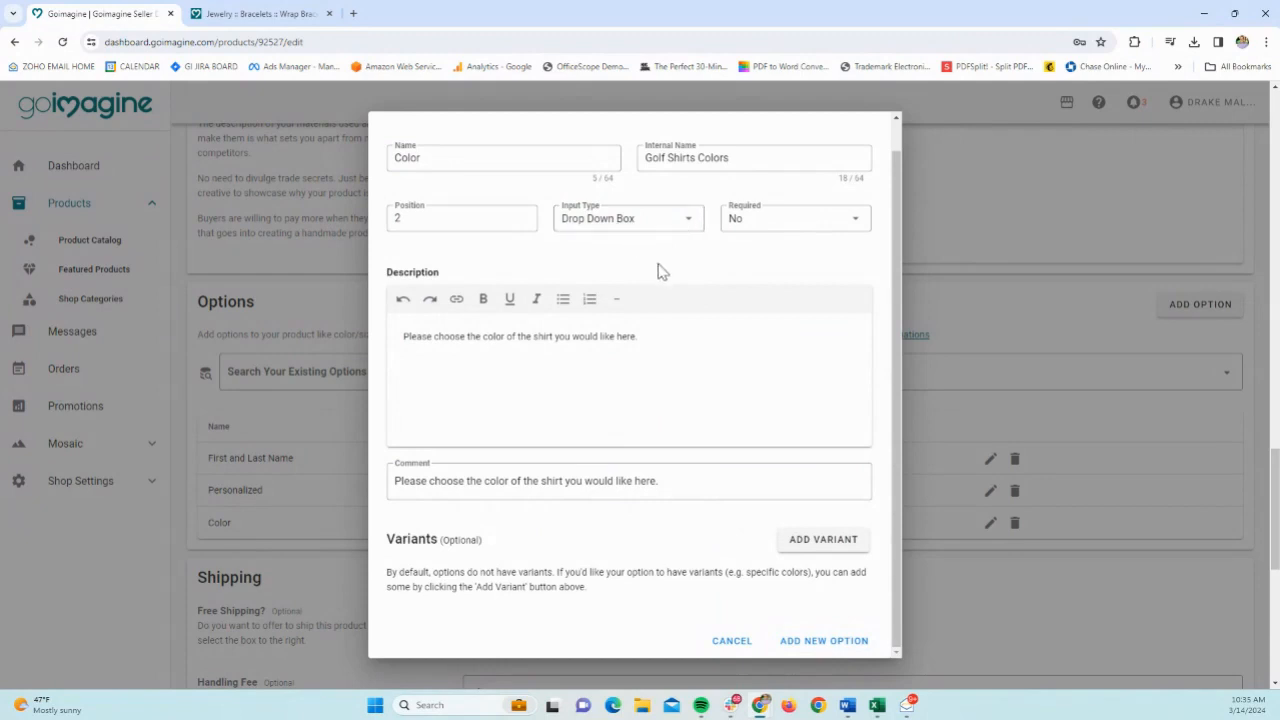
# Step: Add two variants named Blue and Green to the new Golf Shirts Colors option
pyautogui.click(818, 550)
pyautogui.click(494, 583)
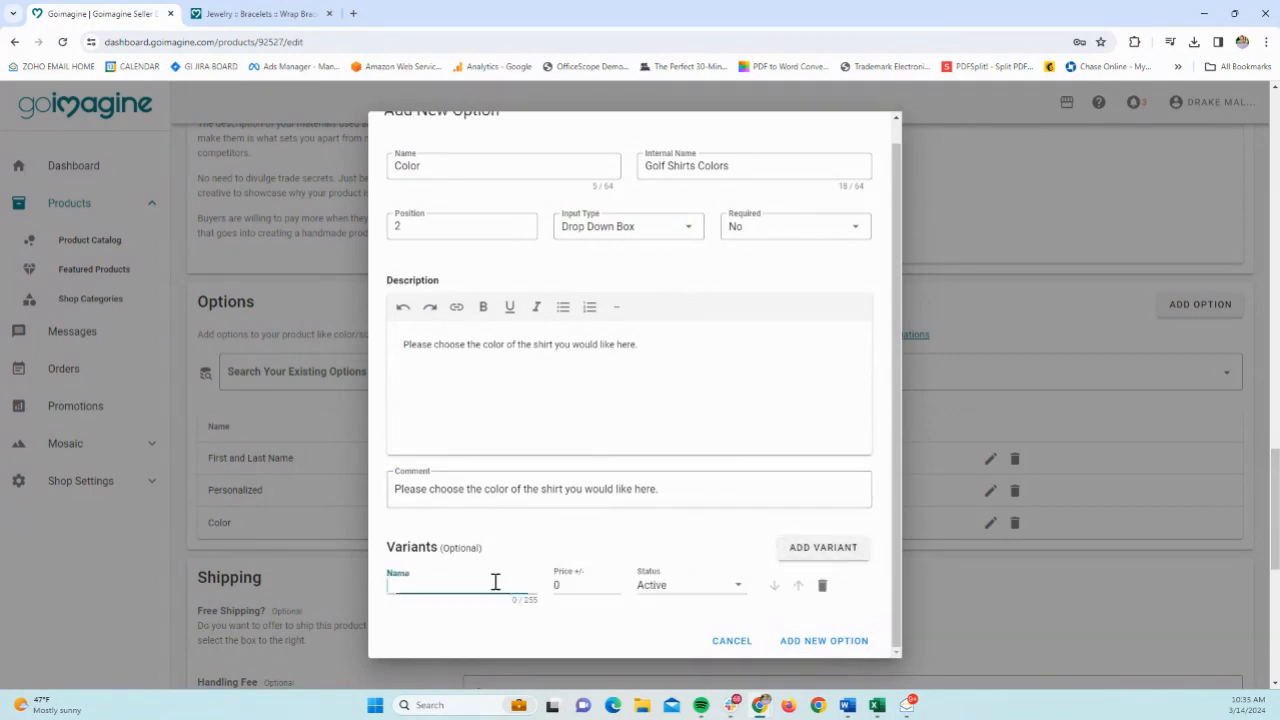
pyautogui.write('Blue')
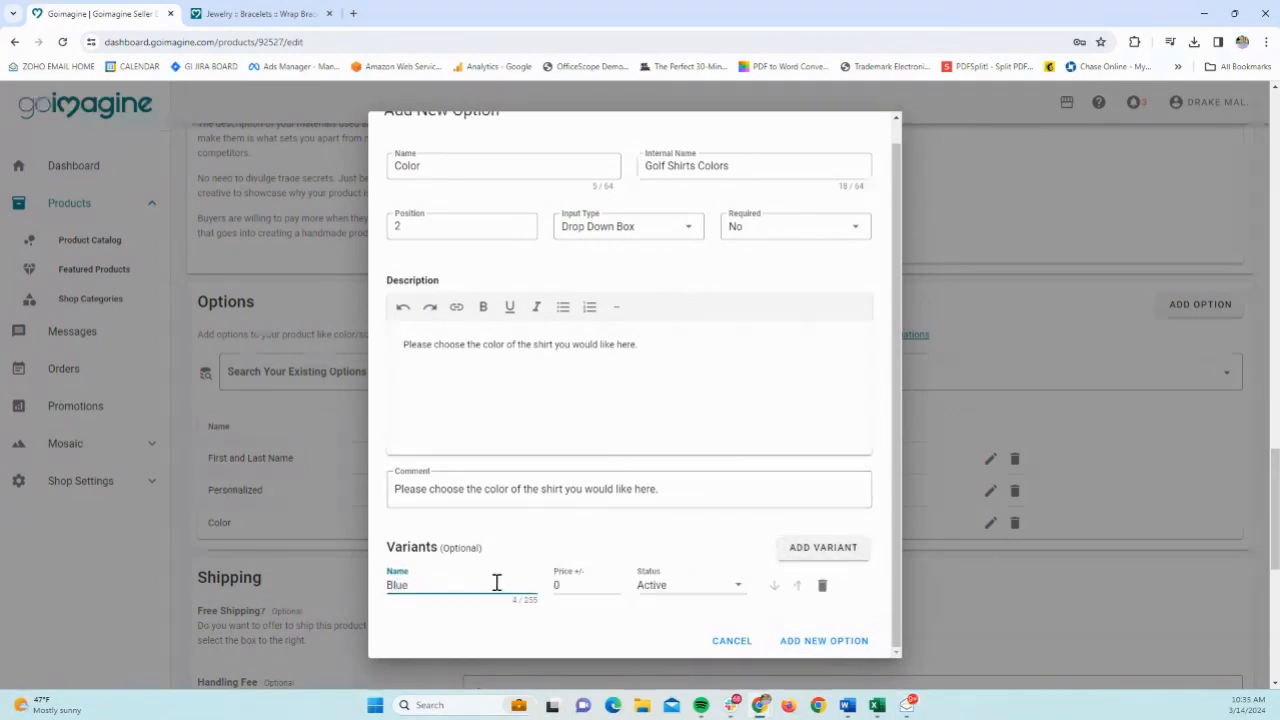
pyautogui.click(800, 548)
pyautogui.click(446, 633)
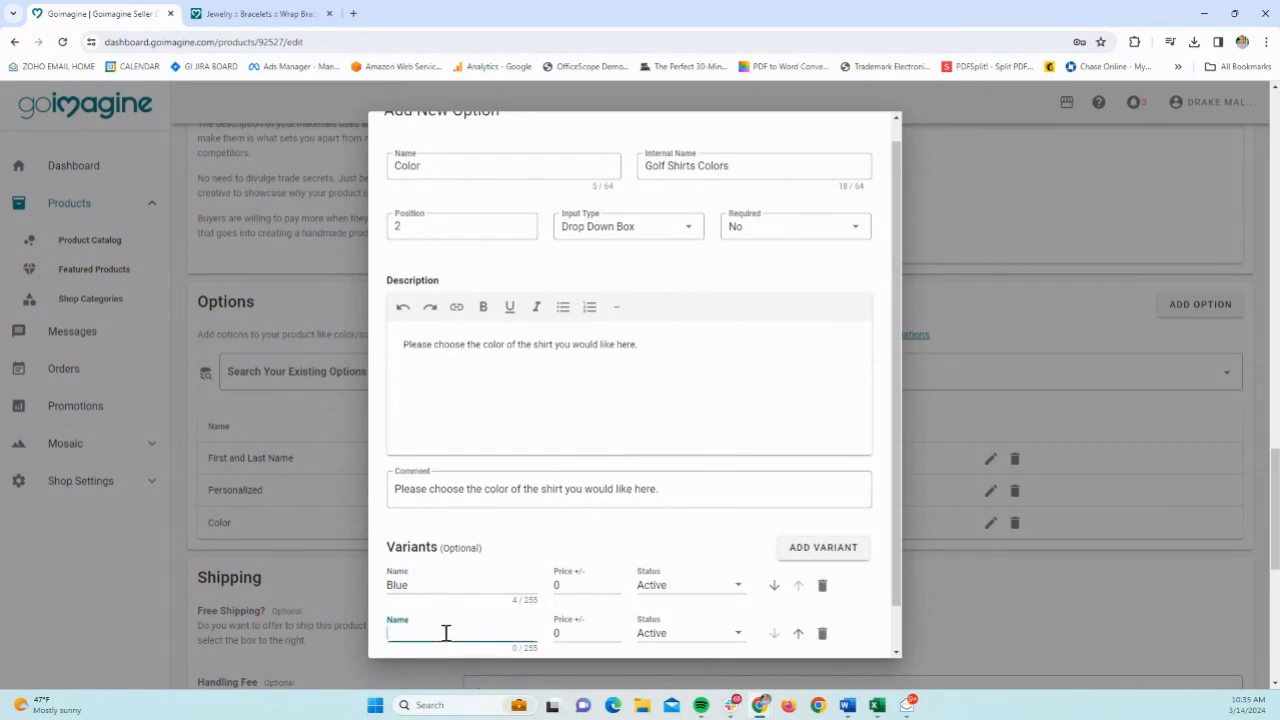
pyautogui.write('Green')
# Step: Add two more variants named Red and Gold to the option
pyautogui.click(823, 548)
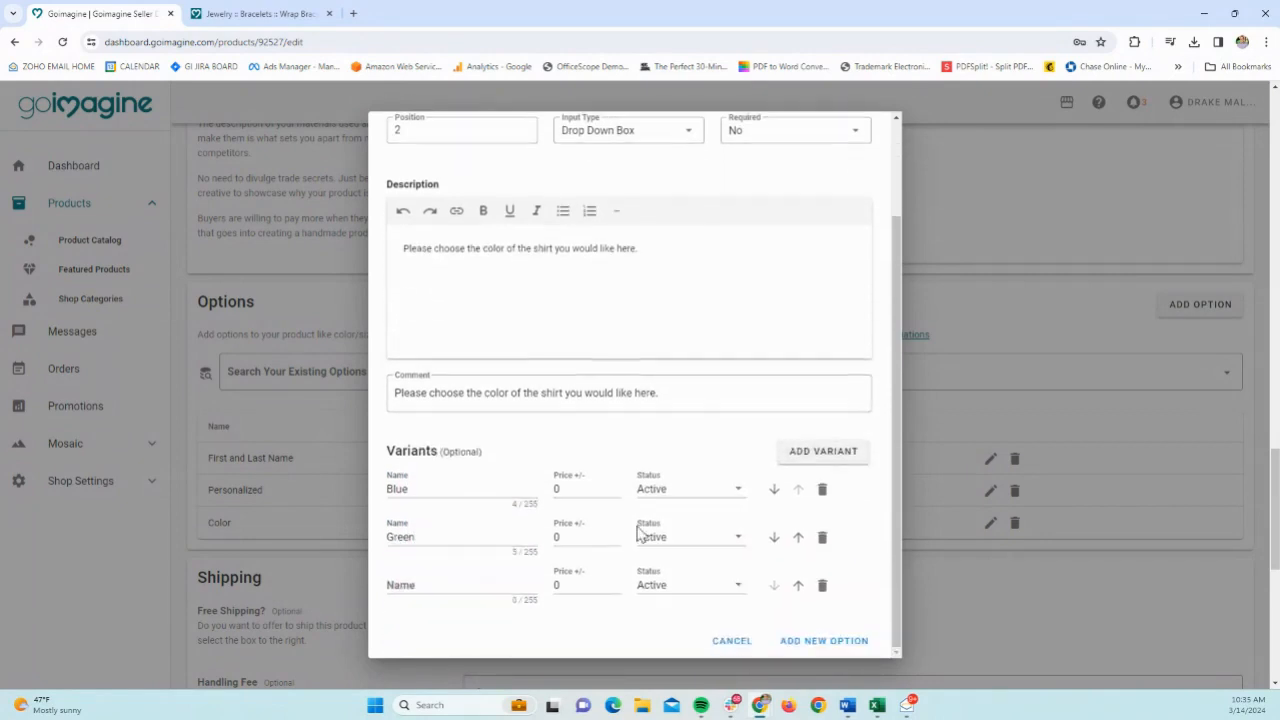
pyautogui.click(461, 584)
pyautogui.write('Red')
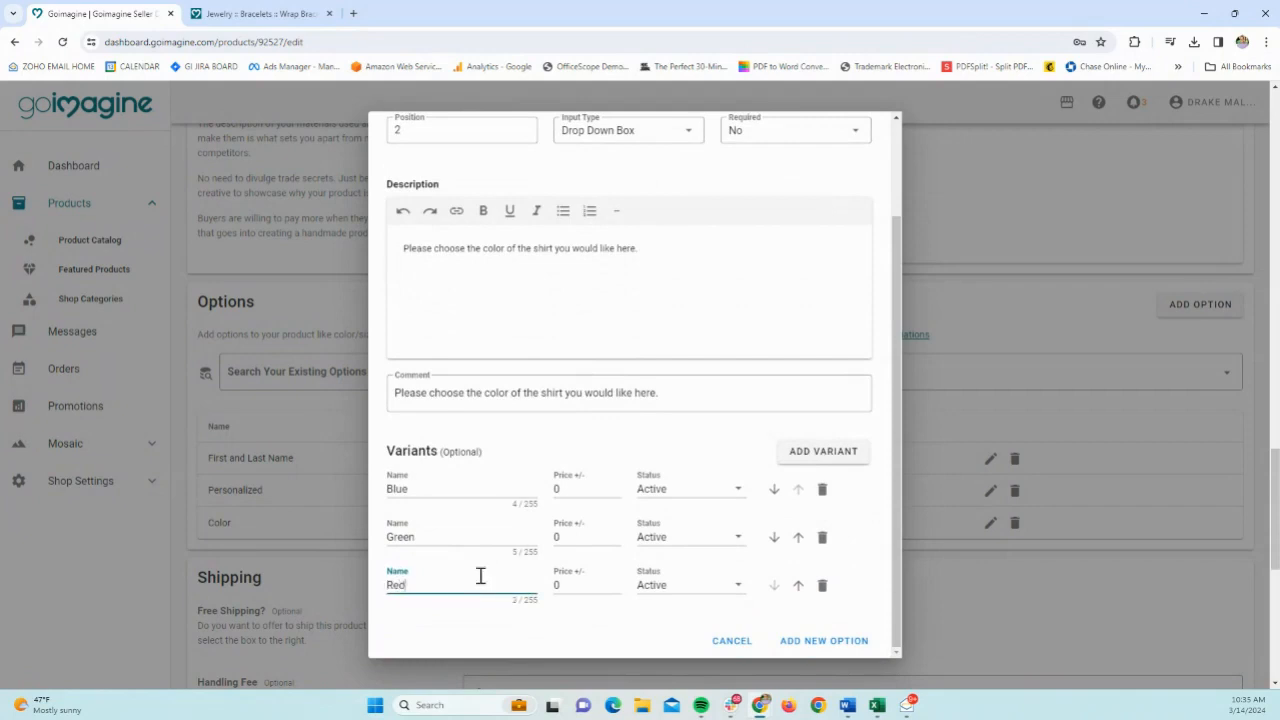
pyautogui.click(806, 460)
pyautogui.click(449, 628)
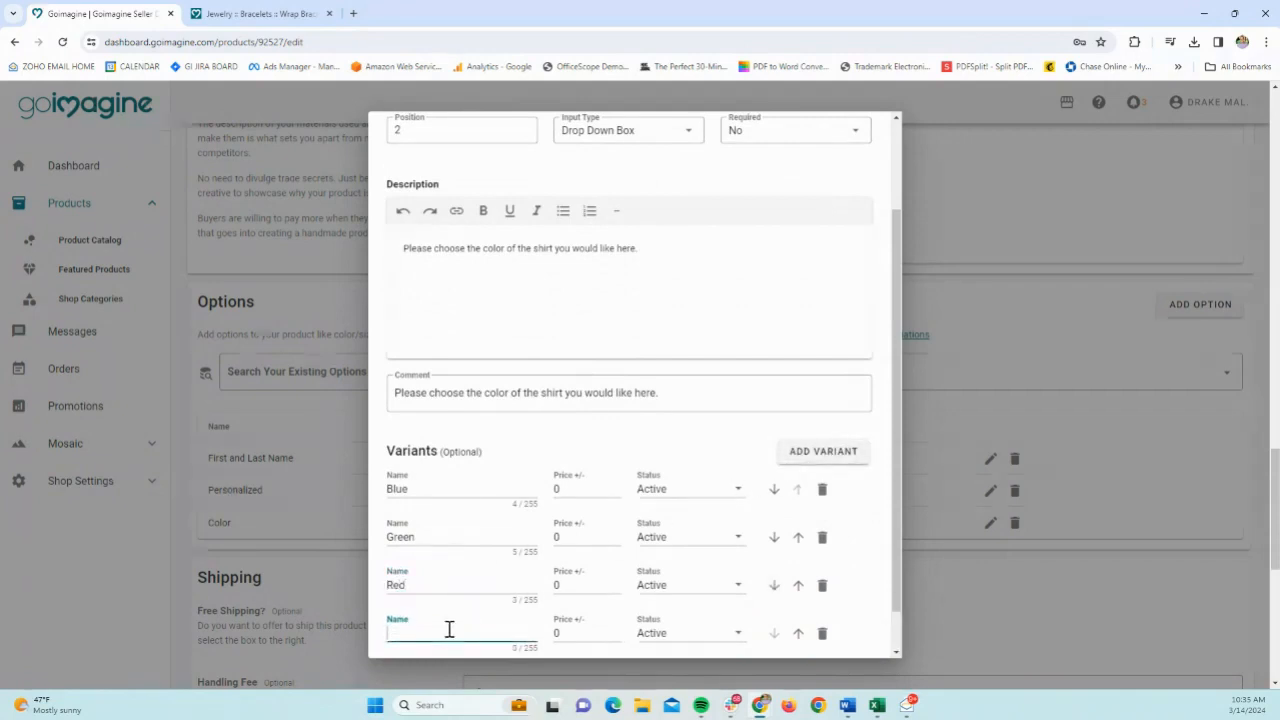
pyautogui.write('Gold')
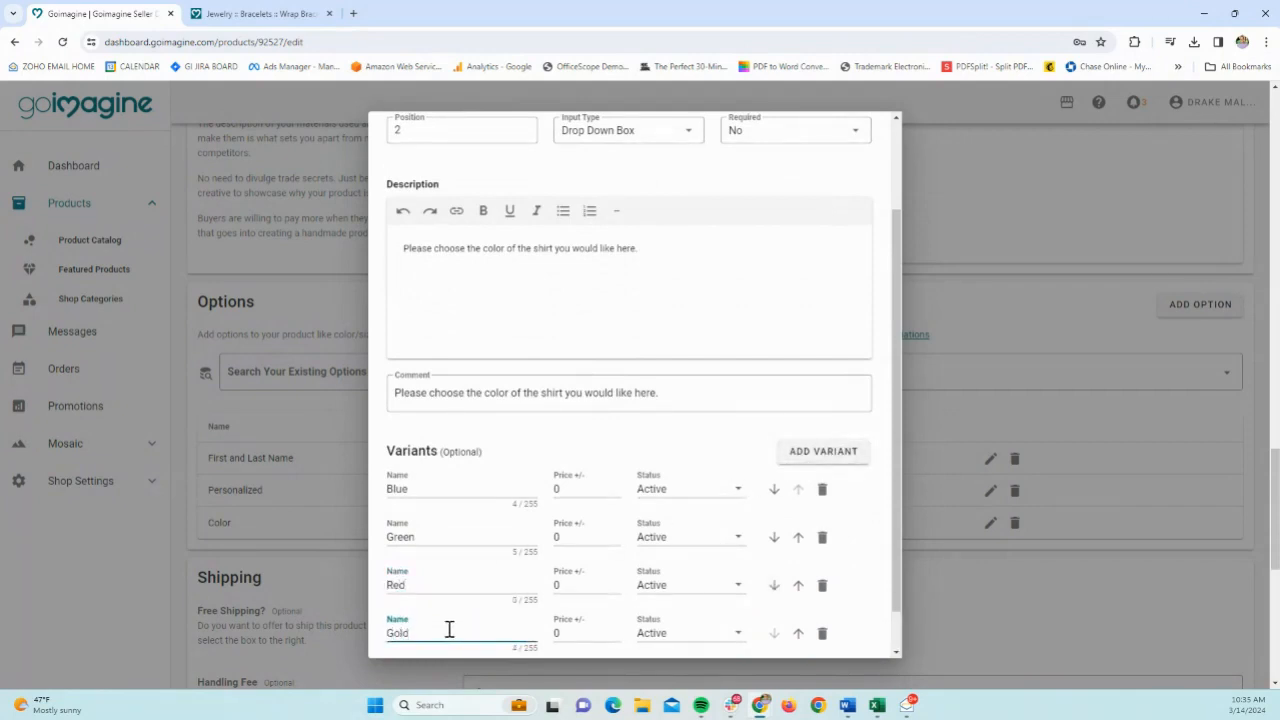
# Step: Set the Gold variant's price modifier to 10
pyautogui.click(652, 445)
pyautogui.scroll(-1, 648, 445)
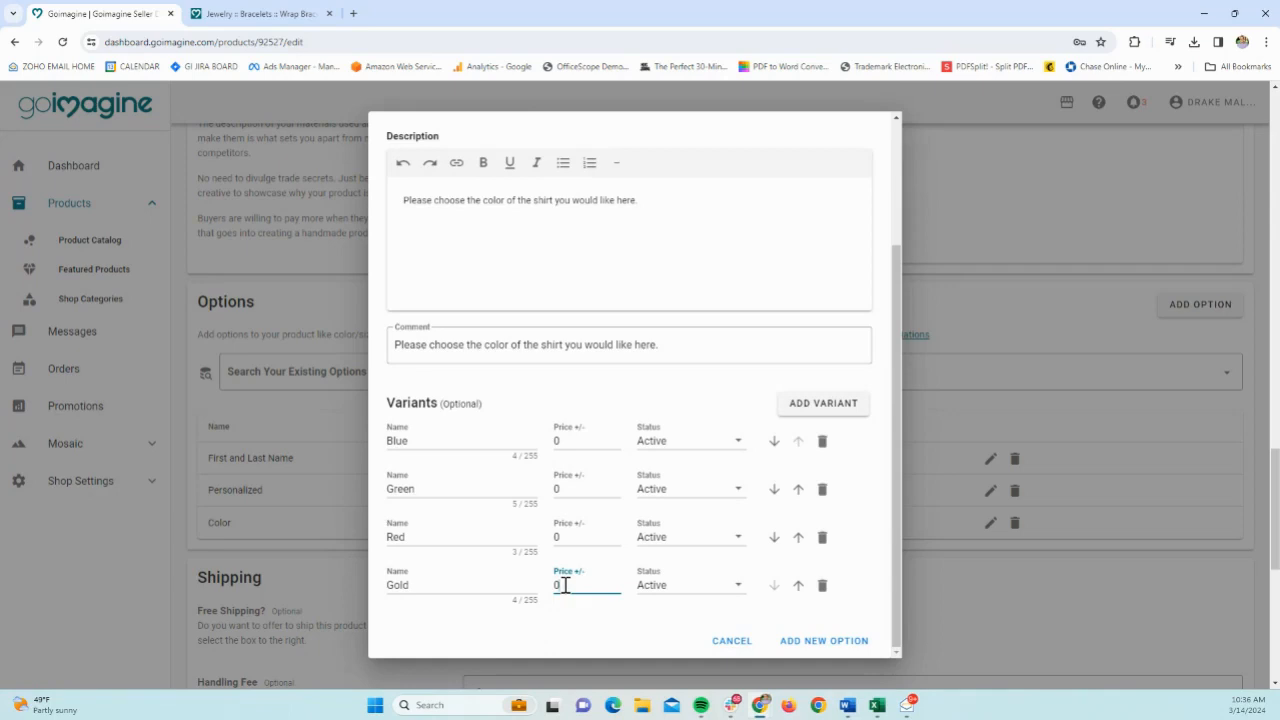
pyautogui.press('BackSpace')
pyautogui.write('10')
pyautogui.click(595, 630)
# Step: Set the Green variant's status to Disabled and switch it back to Active
pyautogui.click(739, 492)
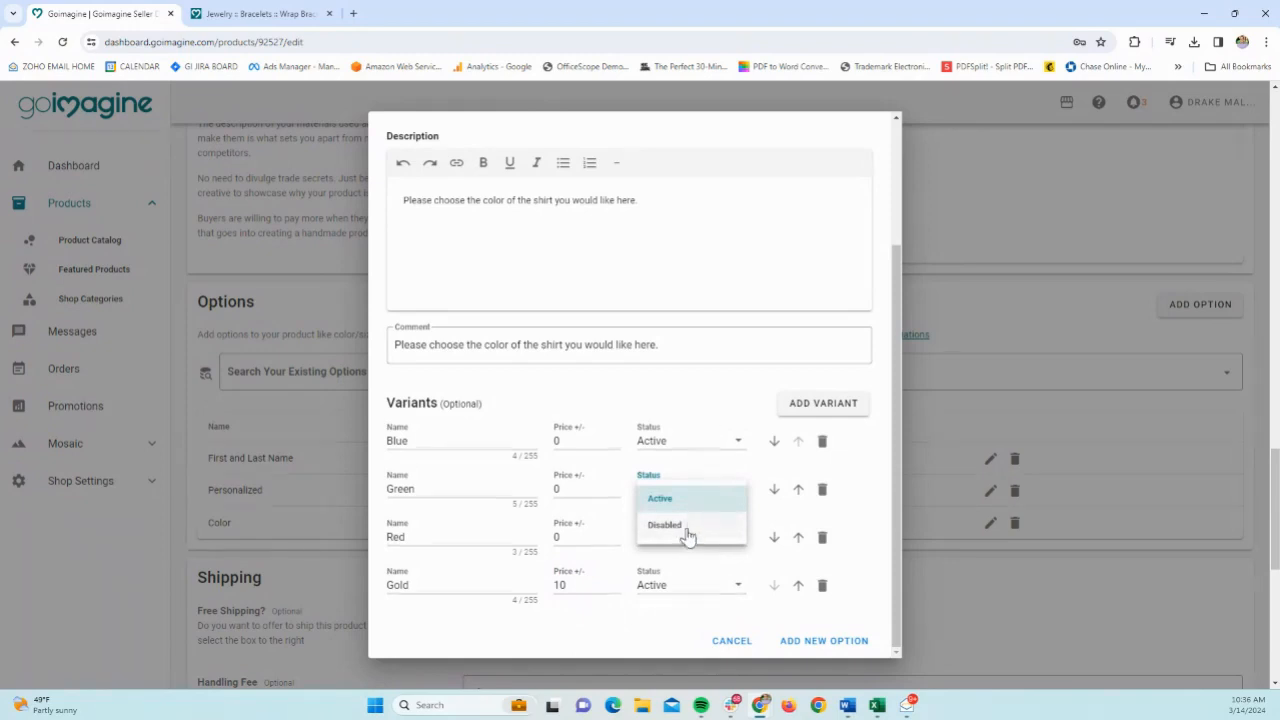
pyautogui.click(651, 526)
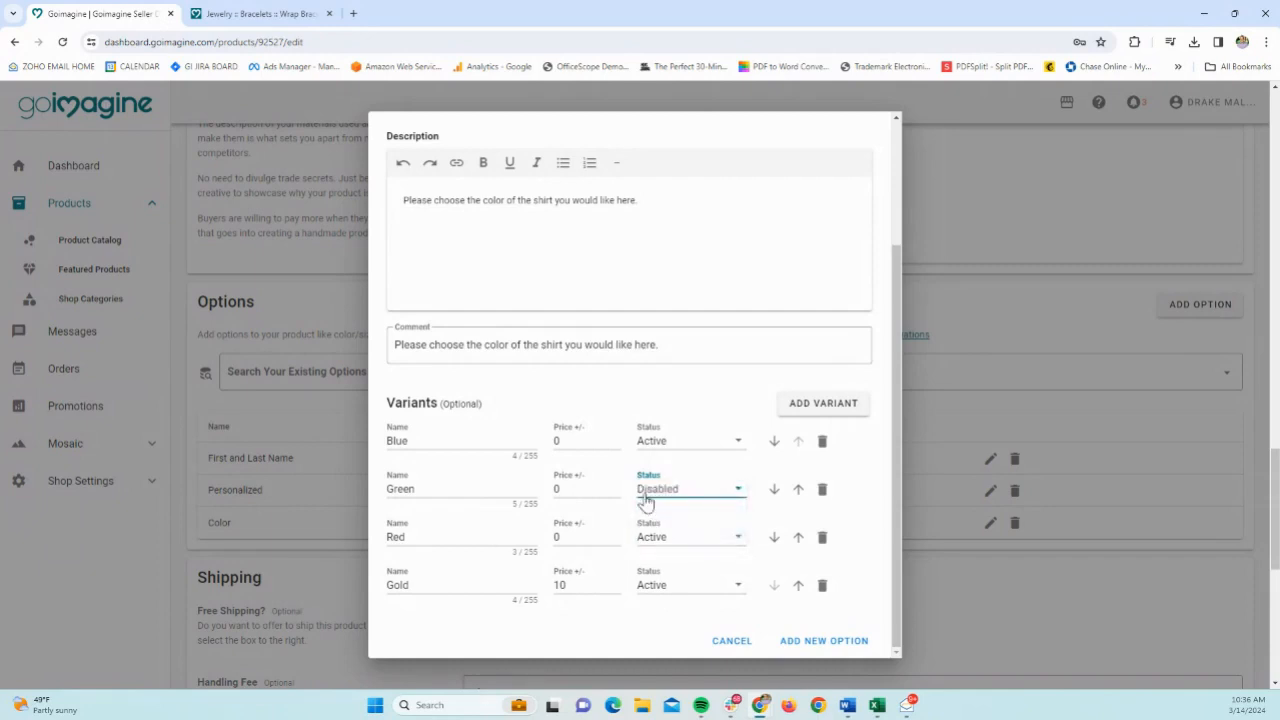
pyautogui.click(679, 493)
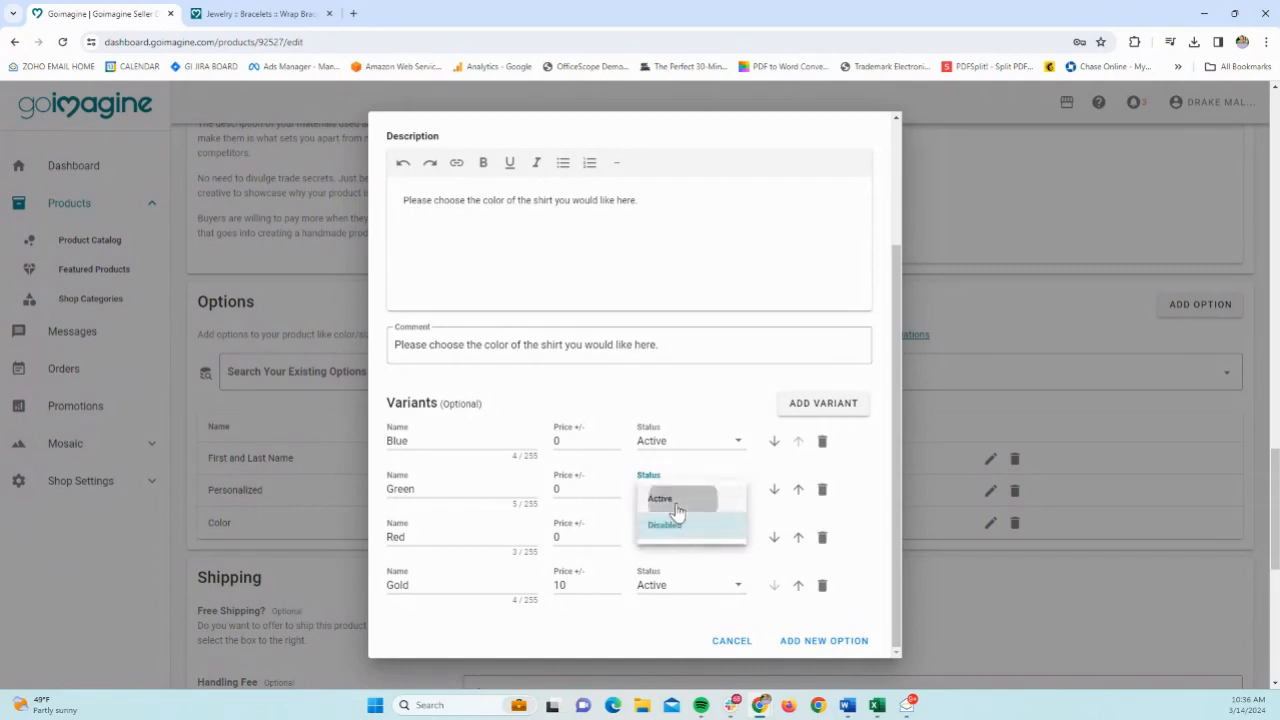
pyautogui.click(677, 500)
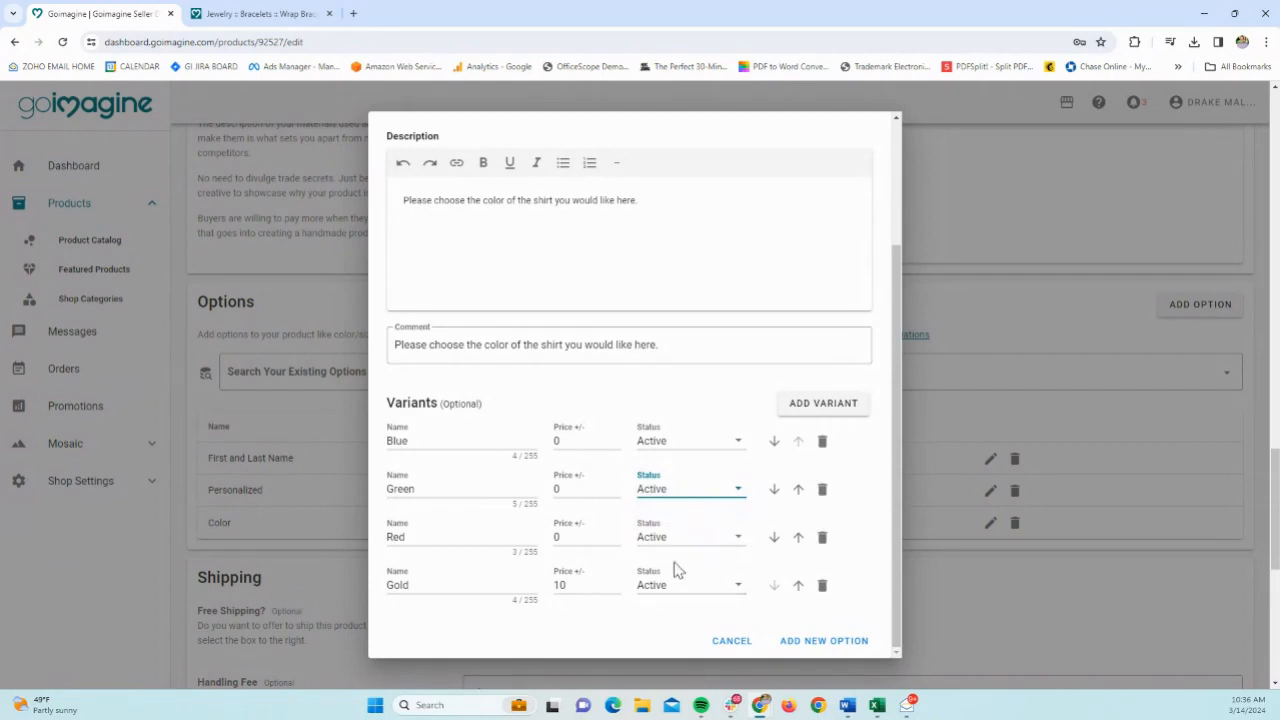
# Step: Add the completed Golf Shirts Colors option to the product and highlight its row in the options list
pyautogui.click(808, 643)
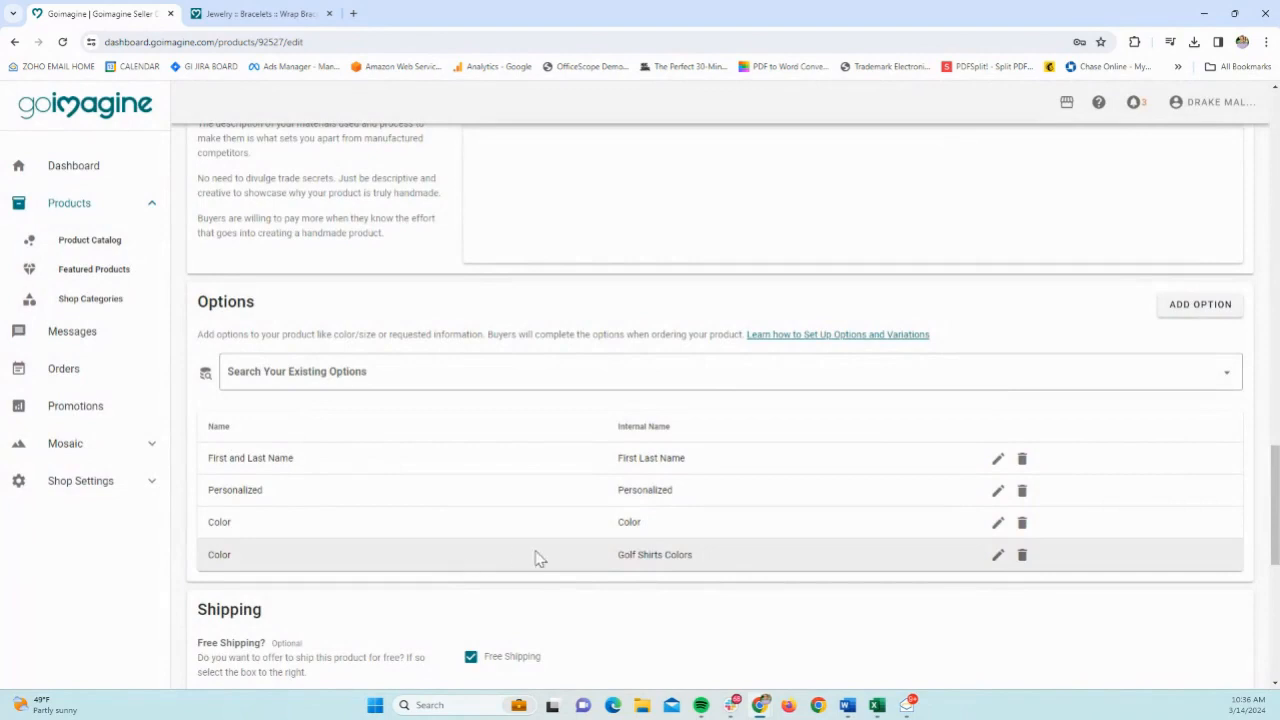
pyautogui.moveTo(726, 563); pyautogui.dragTo(211, 560)
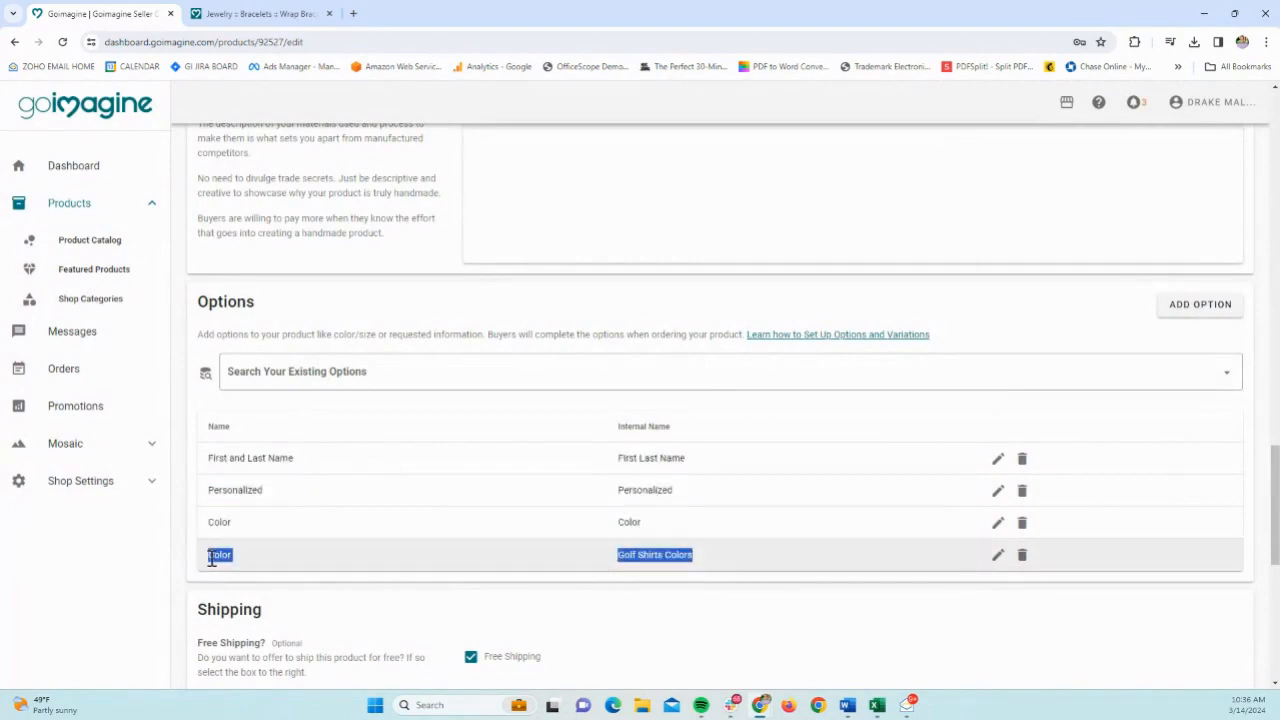
# Step: Search the existing options for "gold" and "gol", and close the search without adding an option
pyautogui.click(356, 376)
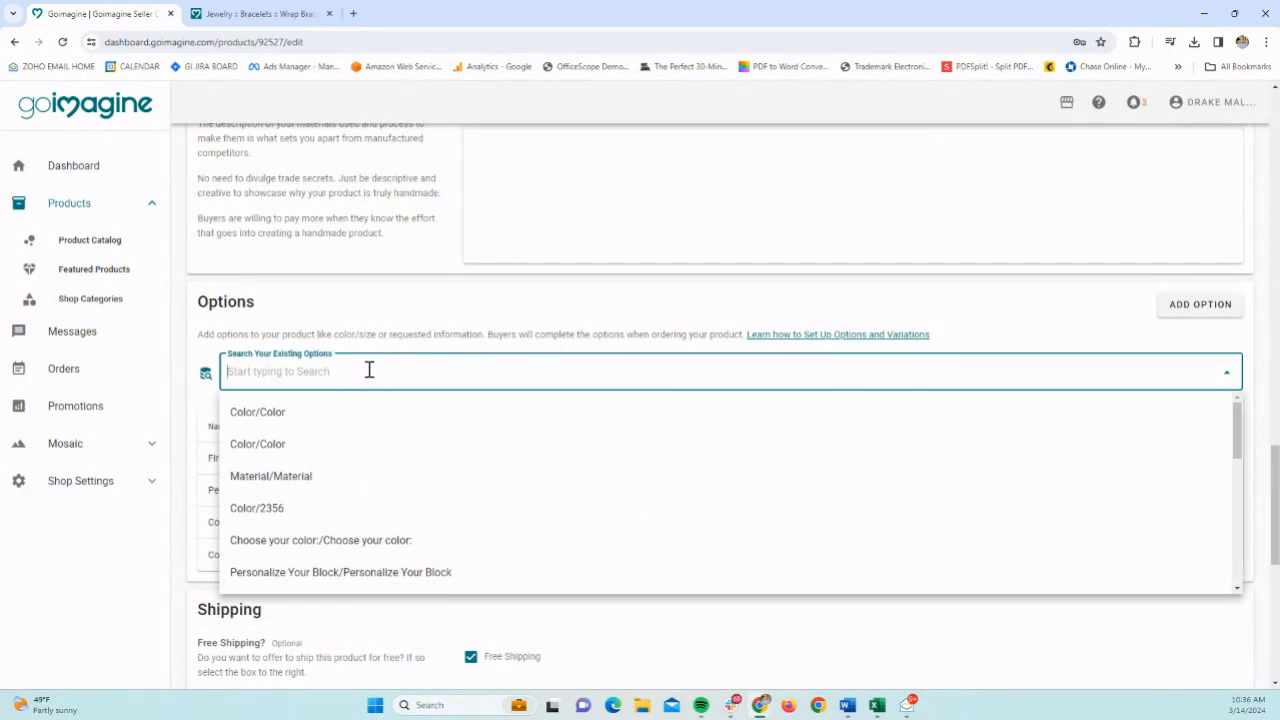
pyautogui.write('gold')
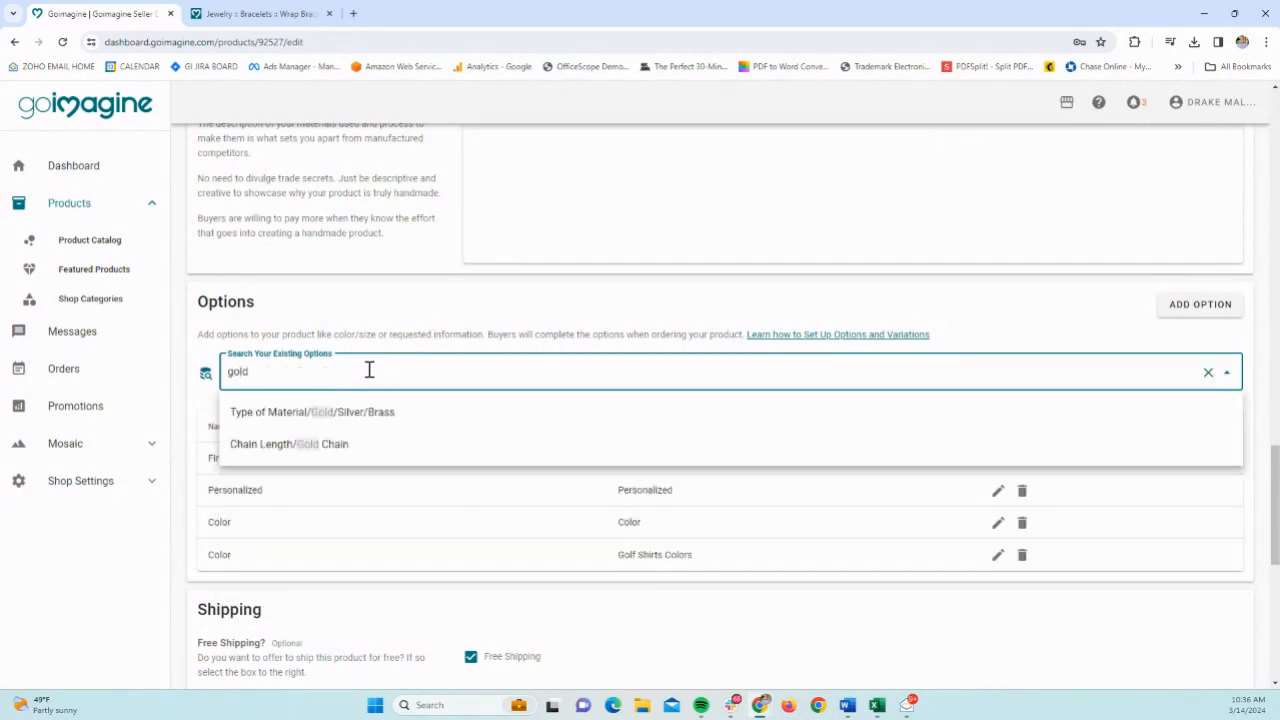
pyautogui.press('BackSpace')
pyautogui.press('BackSpace')
pyautogui.press('BackSpace')
pyautogui.write('ol')
pyautogui.click(441, 327)
# Step: Save the changes to the Sample/Test Product #3 listing
pyautogui.scroll(20, 660, 458)
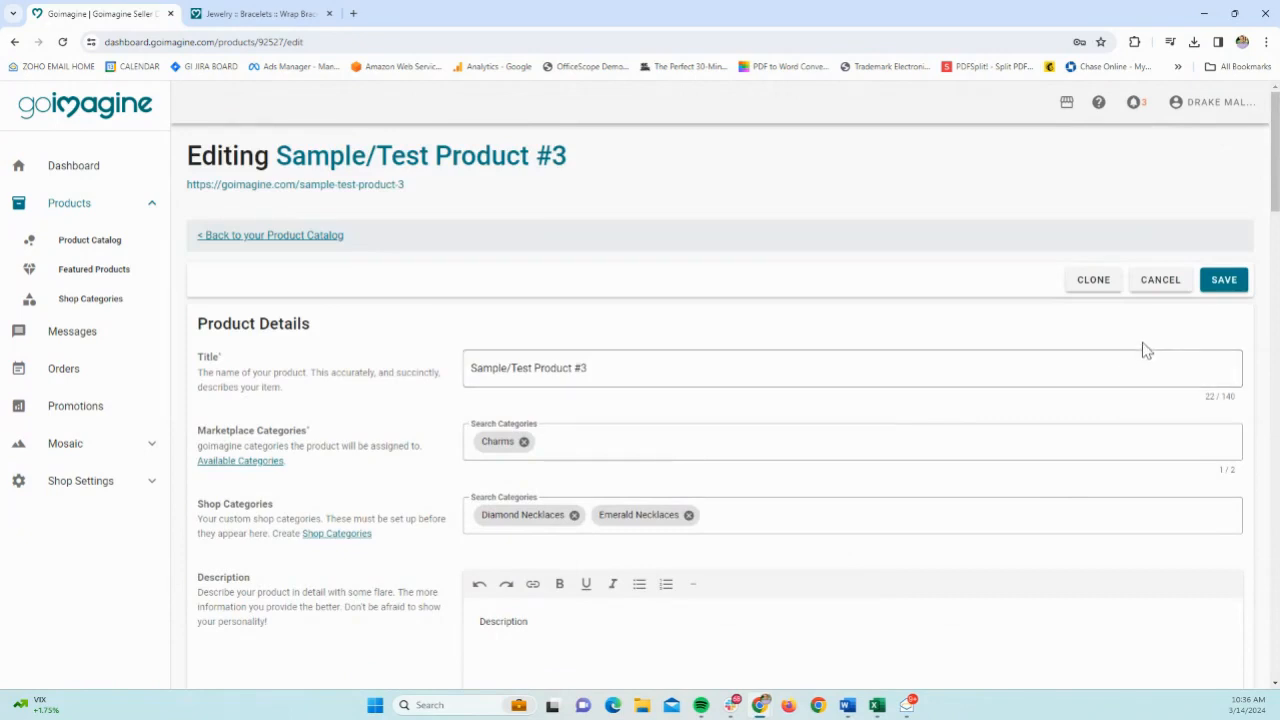
pyautogui.click(1226, 283)
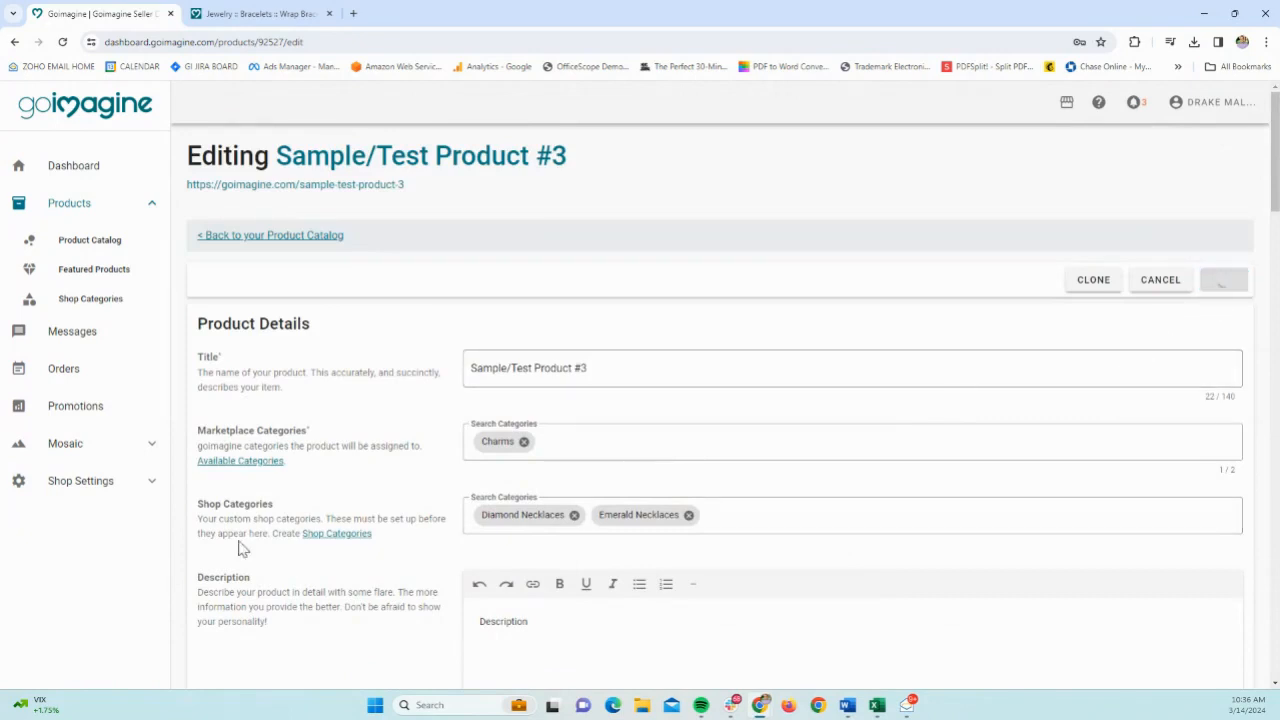